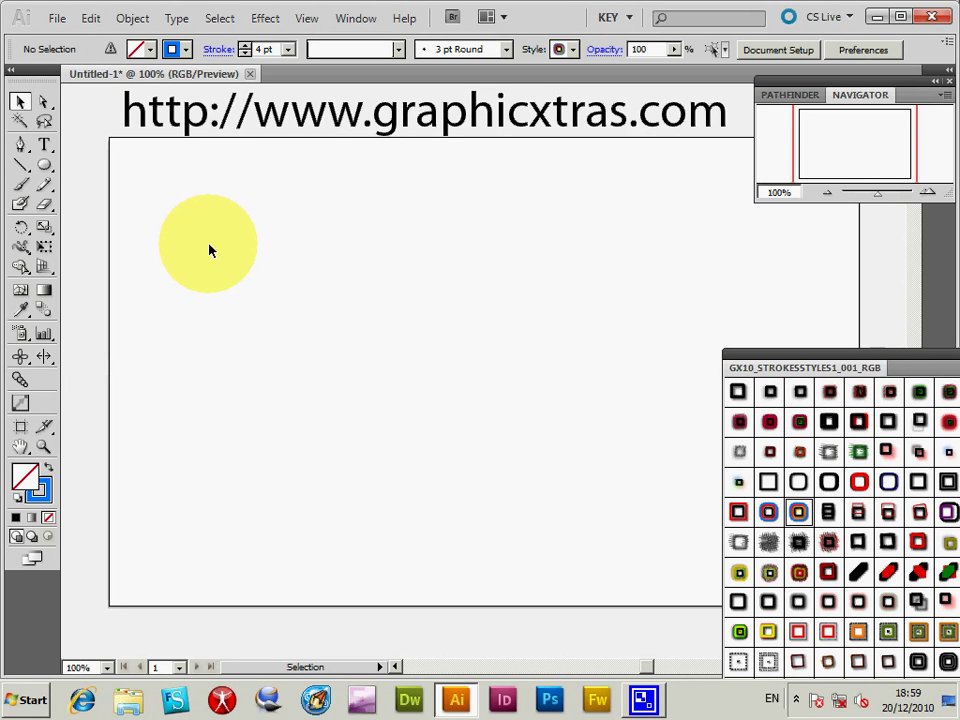
Draw a circle with the Ellipse tool, nudge it slightly, and enlarge it to about 306 by 301 px.
{"action": "left_click", "coordinate": [44, 166]}
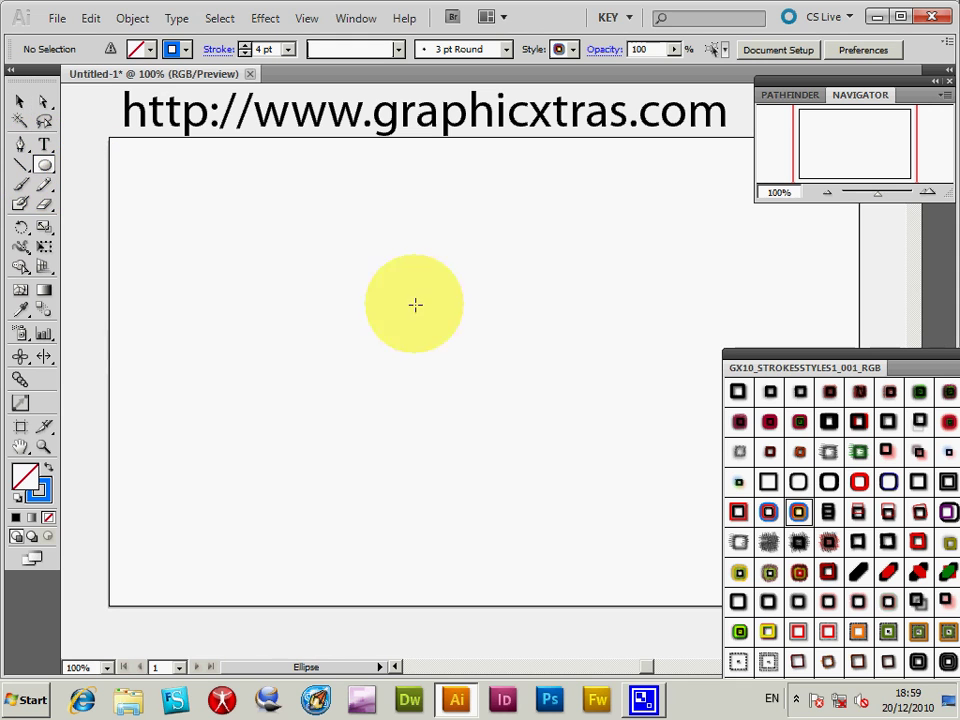
{"action": "mouse_move", "coordinate": [236, 223]}
{"action": "left_mouse_down"}
{"action": "mouse_move", "coordinate": [456, 462]}
{"action": "mouse_move", "coordinate": [522, 508]}
{"action": "left_mouse_up"}
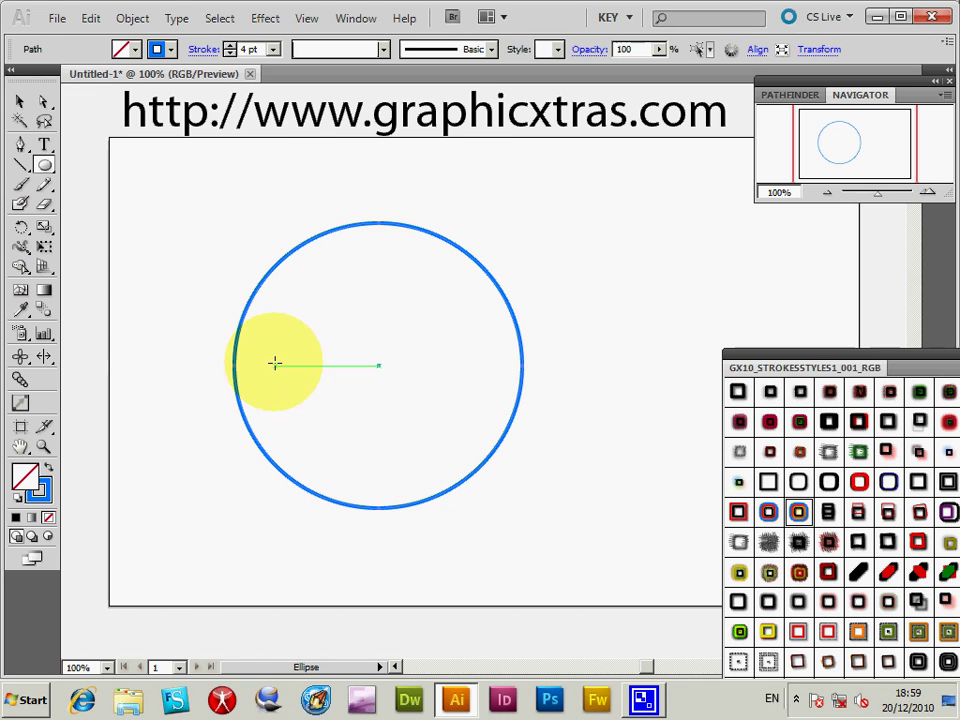
{"action": "left_click", "coordinate": [20, 101]}
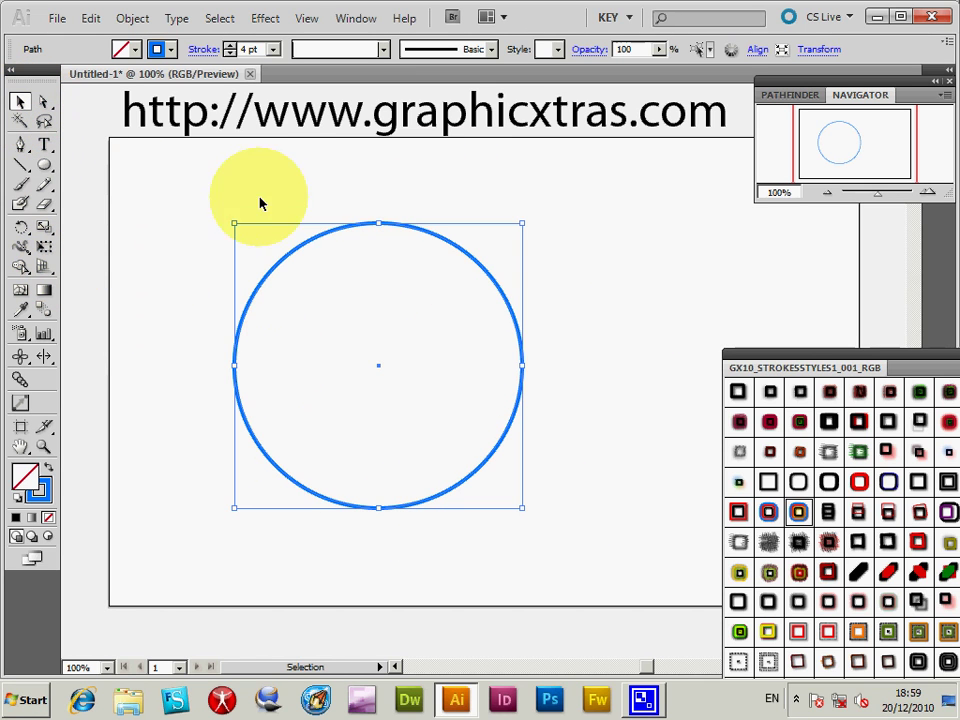
{"action": "left_click_drag", "start_coordinate": [318, 240], "coordinate": [333, 246]}
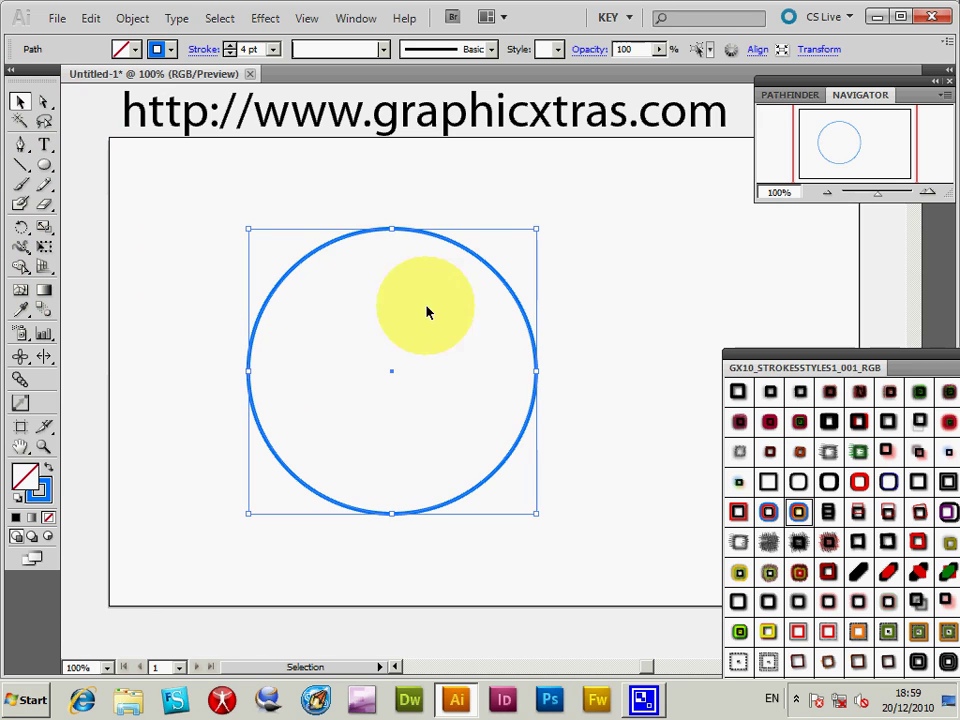
{"action": "left_click_drag", "start_coordinate": [535, 512], "coordinate": [554, 530]}
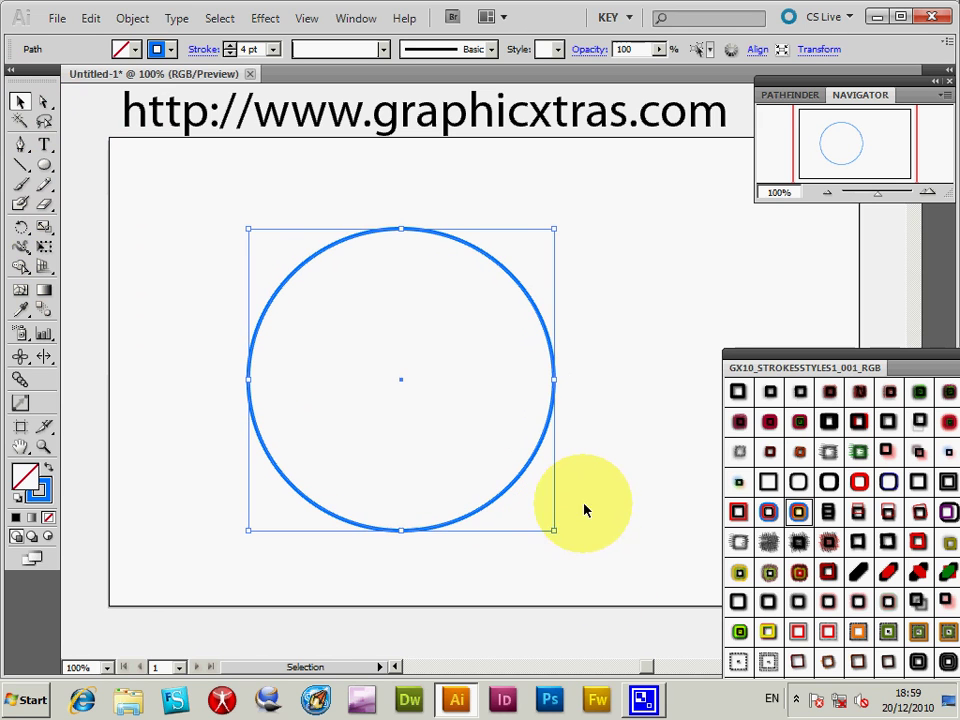
Show the Graphic Styles panel and choose Open Graphic Style Library > Other Library.
{"action": "left_click", "coordinate": [354, 18]}
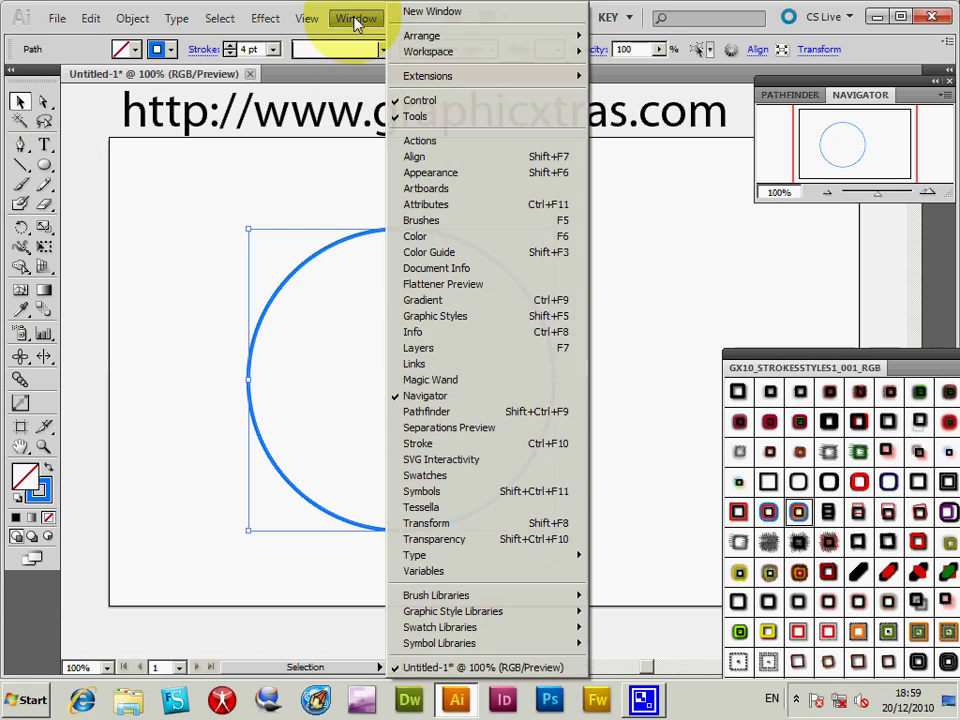
{"action": "left_click", "coordinate": [456, 318]}
{"action": "left_click", "coordinate": [776, 224]}
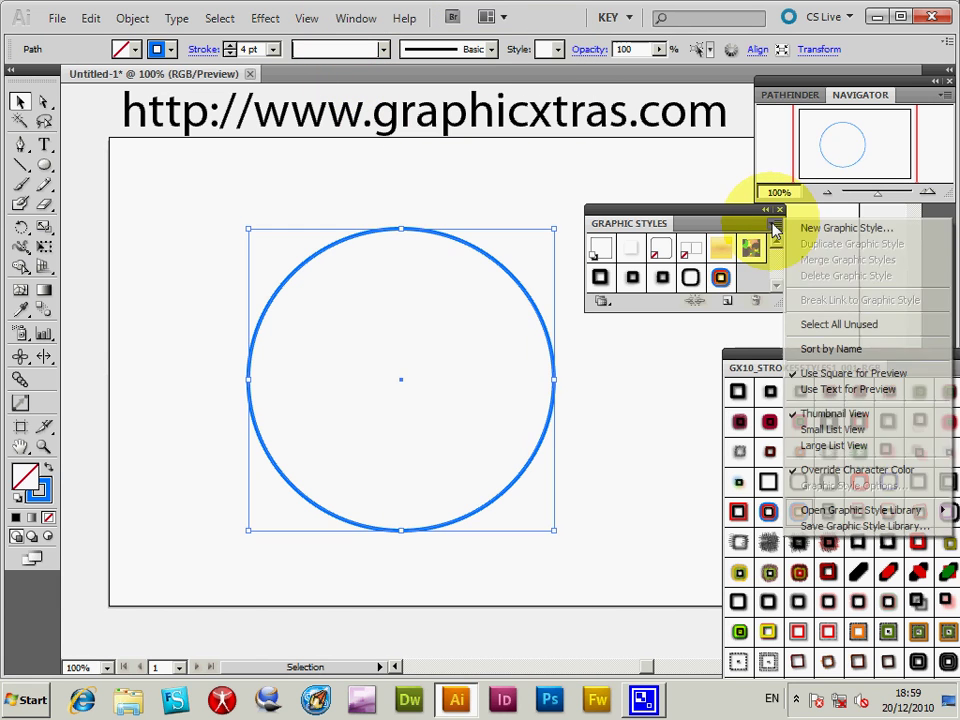
{"action": "mouse_move", "coordinate": [832, 514]}
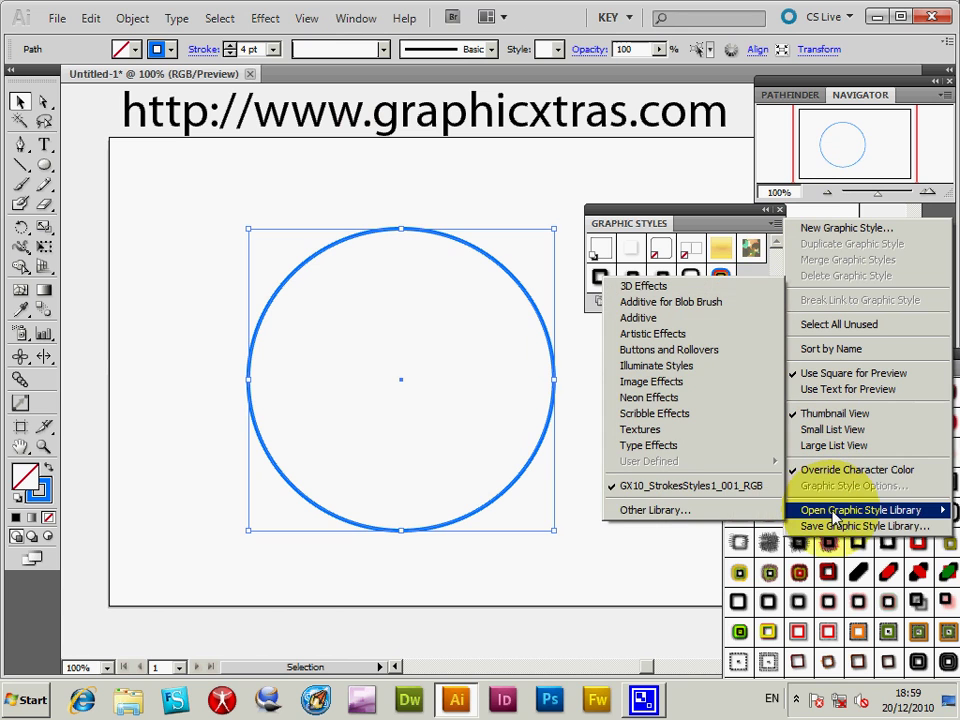
{"action": "left_click", "coordinate": [660, 511]}
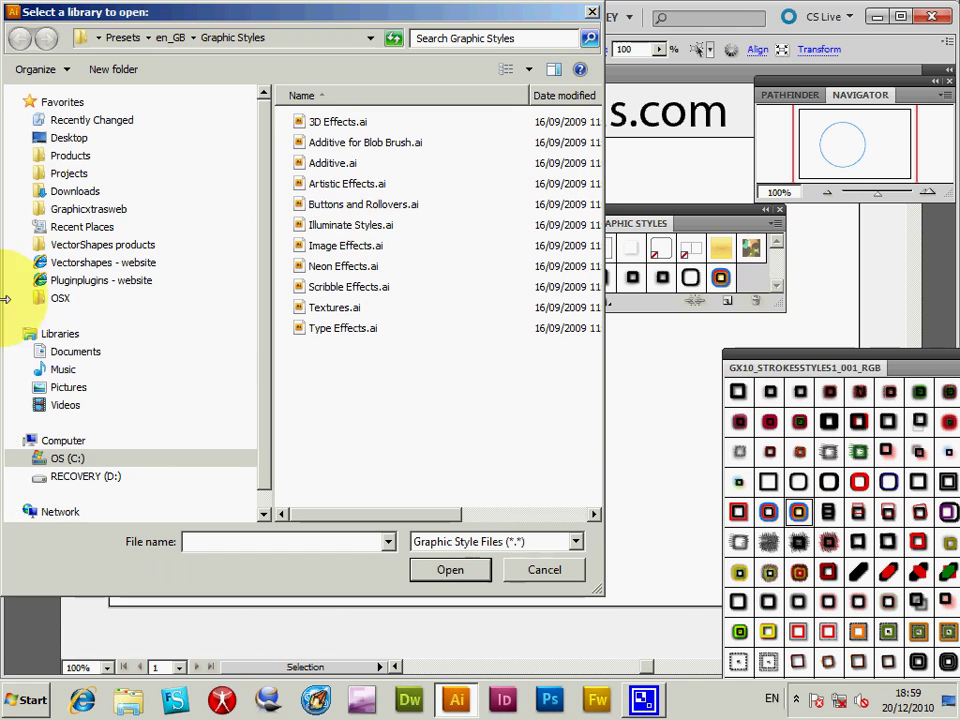
Load GX10_StrokesStyles1_001_RGB.ai from Products > Adobe > Illustrator > Graphic styles > Styles Pack 10 Strokes 1.
{"action": "left_click", "coordinate": [72, 157]}
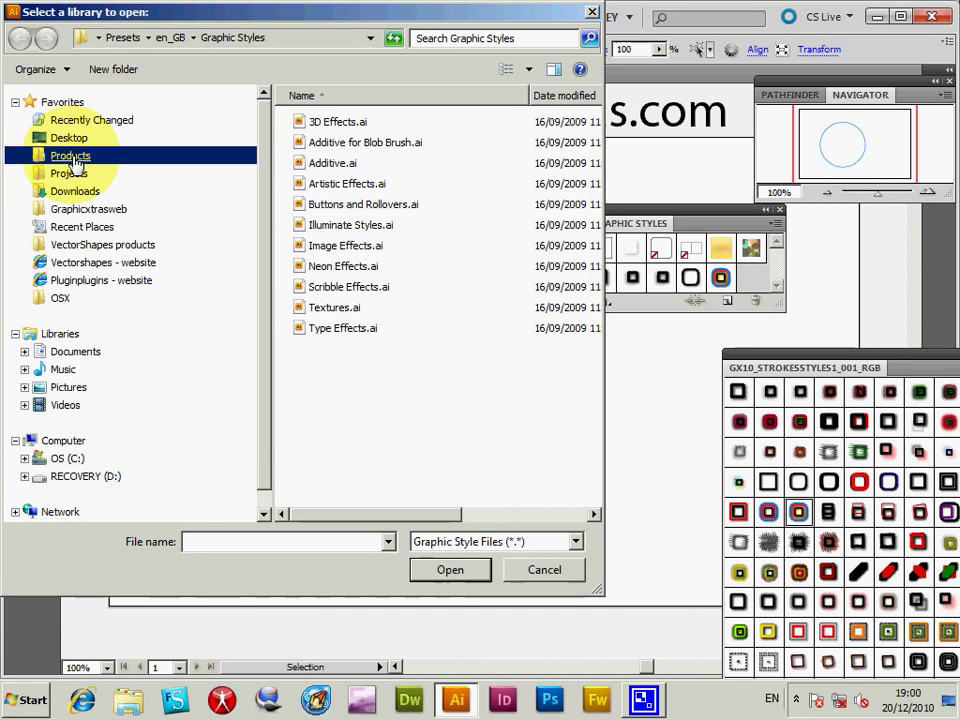
{"action": "double_click", "coordinate": [325, 124]}
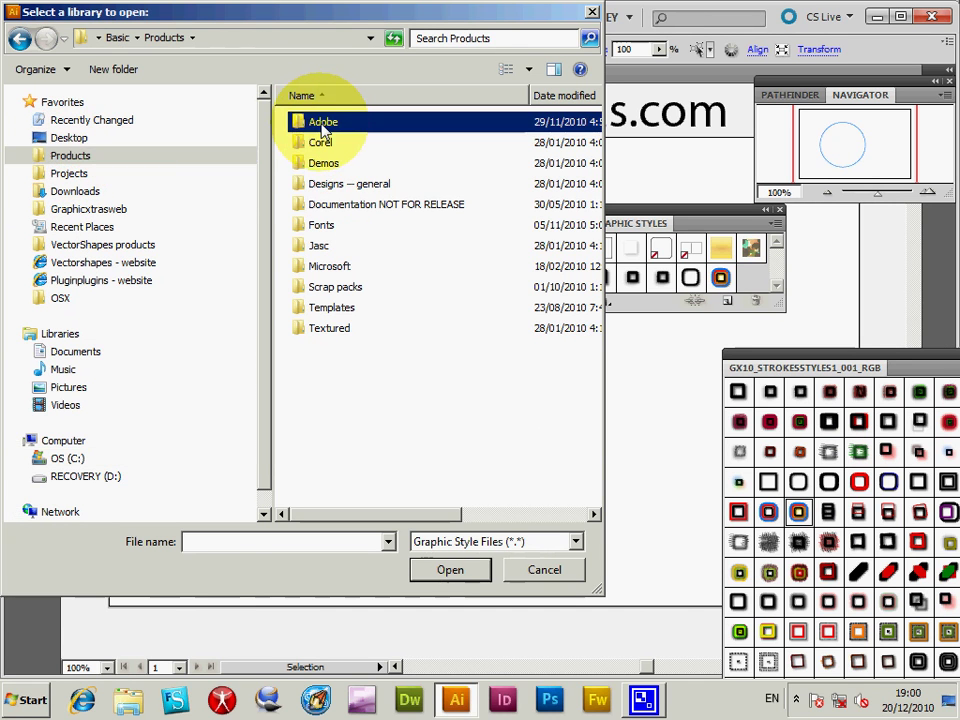
{"action": "double_click", "coordinate": [334, 248]}
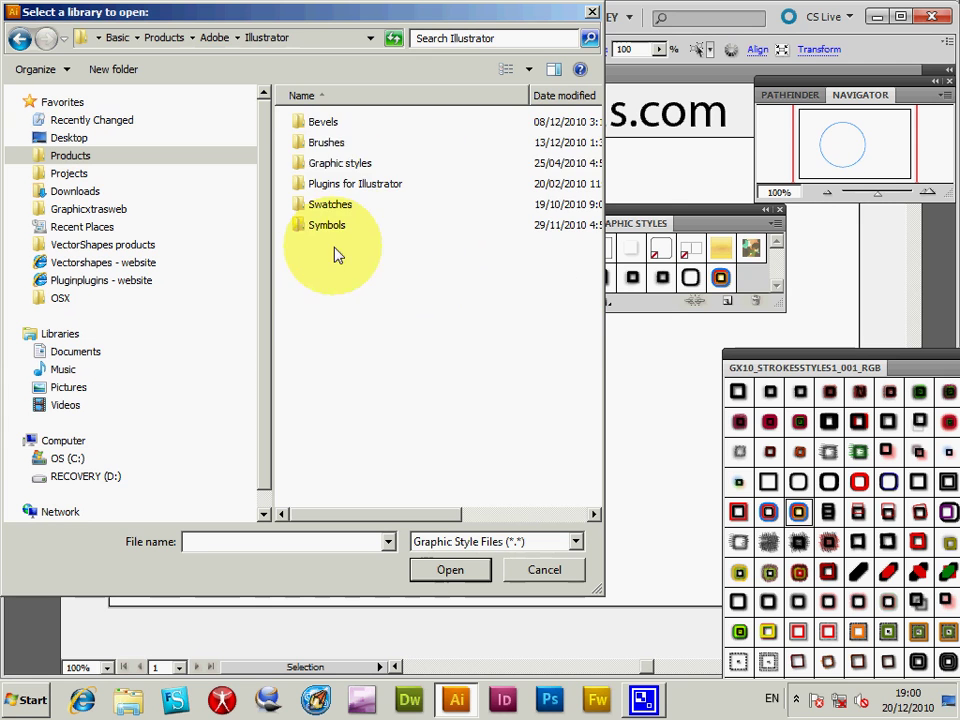
{"action": "double_click", "coordinate": [341, 166]}
{"action": "double_click", "coordinate": [330, 307]}
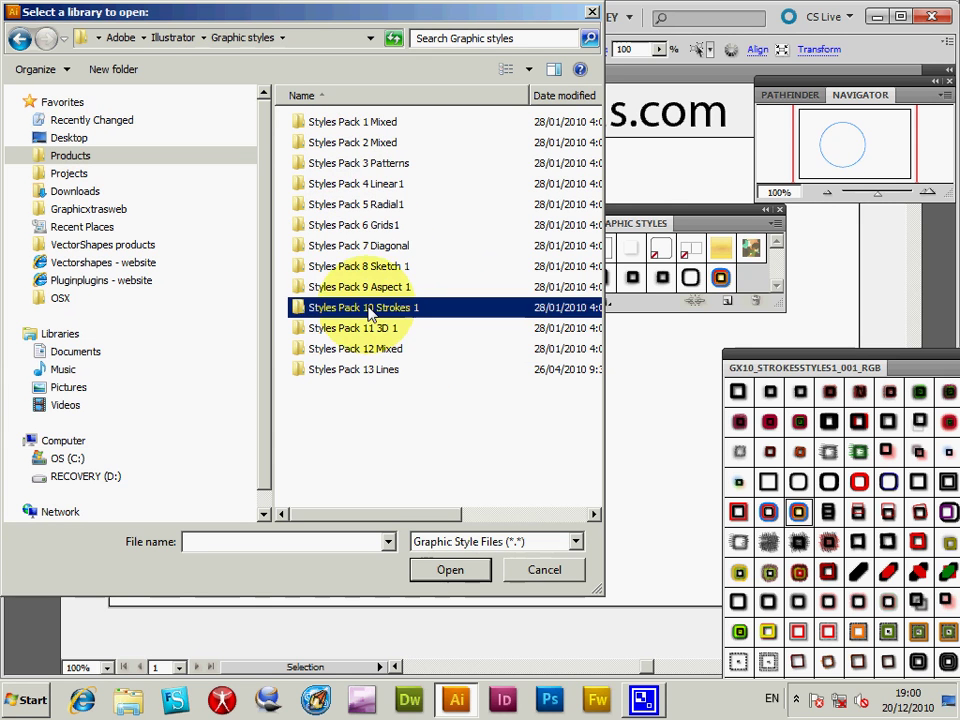
{"action": "double_click", "coordinate": [345, 160]}
{"action": "left_click", "coordinate": [335, 125]}
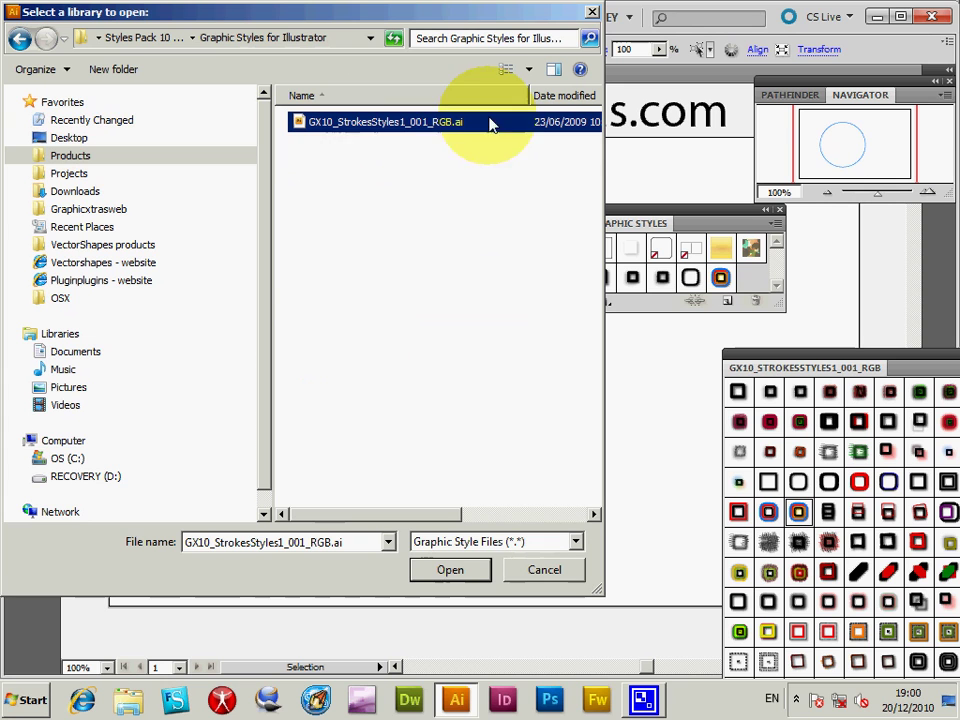
{"action": "left_click", "coordinate": [455, 572]}
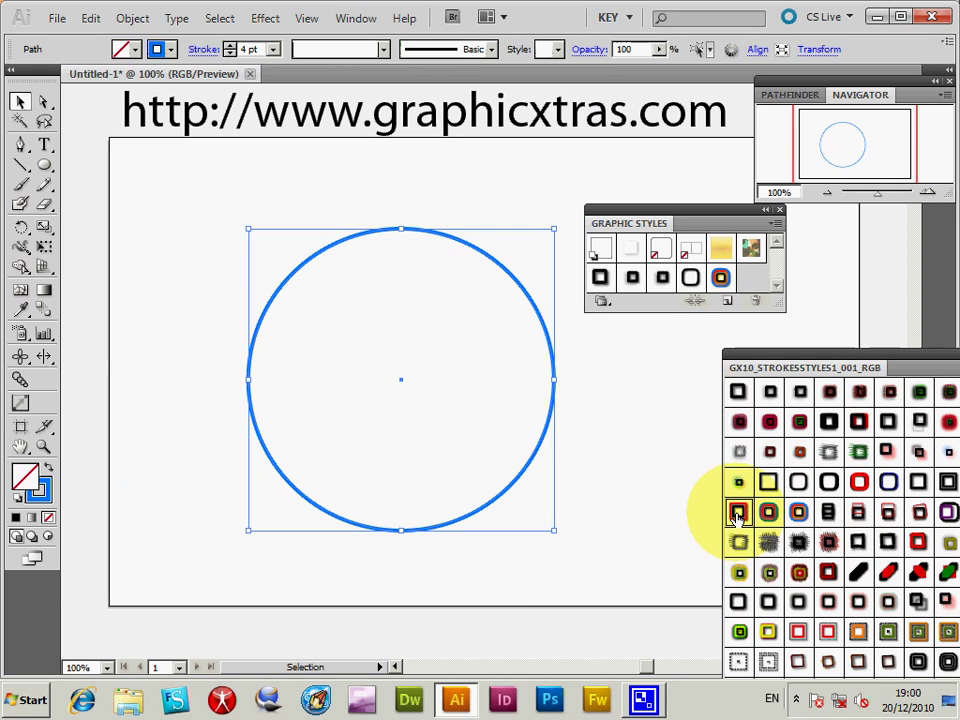
Try red-black blurred, green-yellow ring and scribbly black styles on the circle, ending with purple-and-black ring.
{"action": "left_click", "coordinate": [737, 514]}
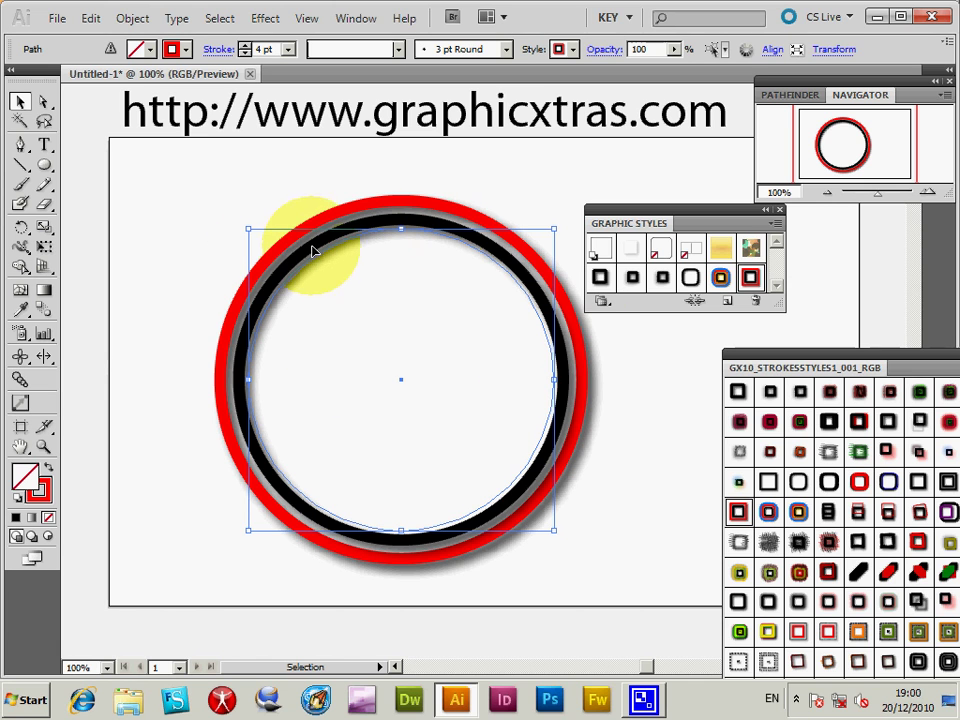
{"action": "left_click", "coordinate": [739, 632]}
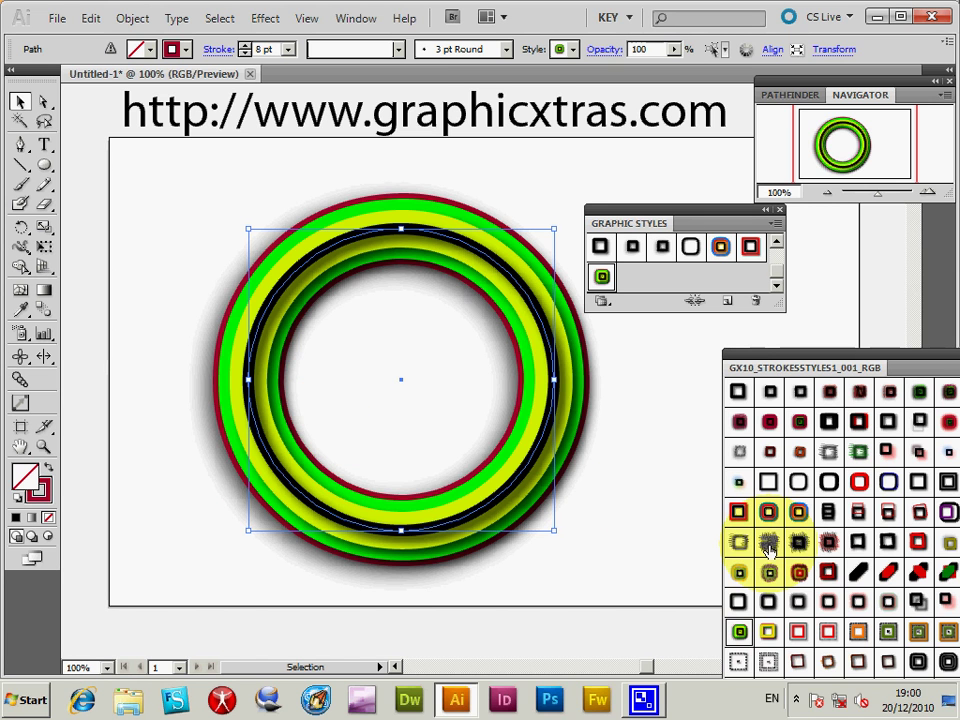
{"action": "left_click", "coordinate": [768, 546]}
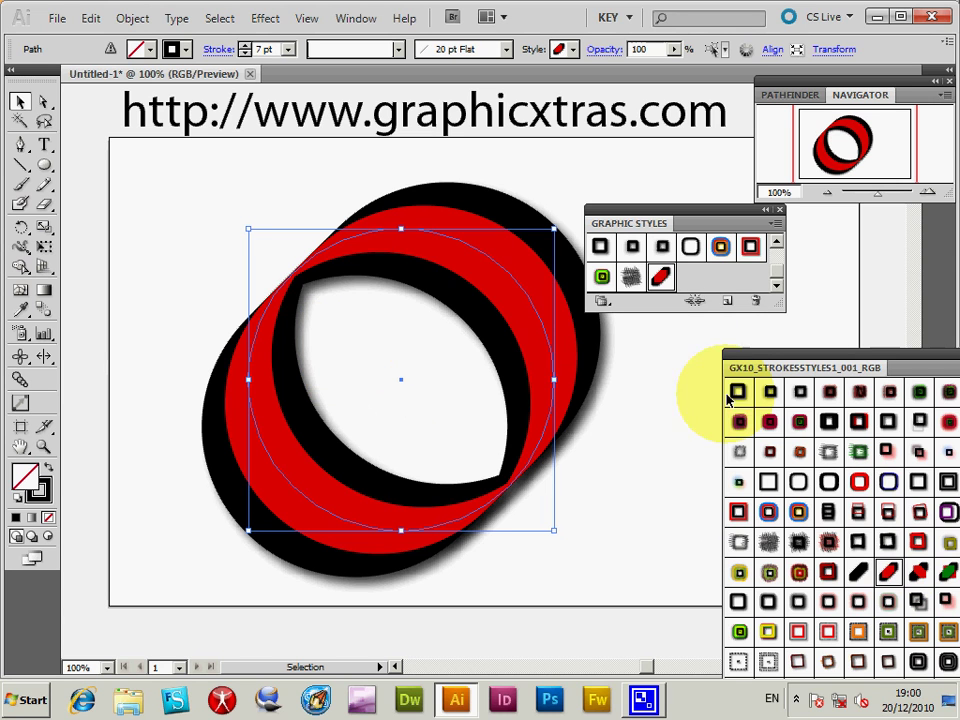
{"action": "left_click", "coordinate": [948, 512]}
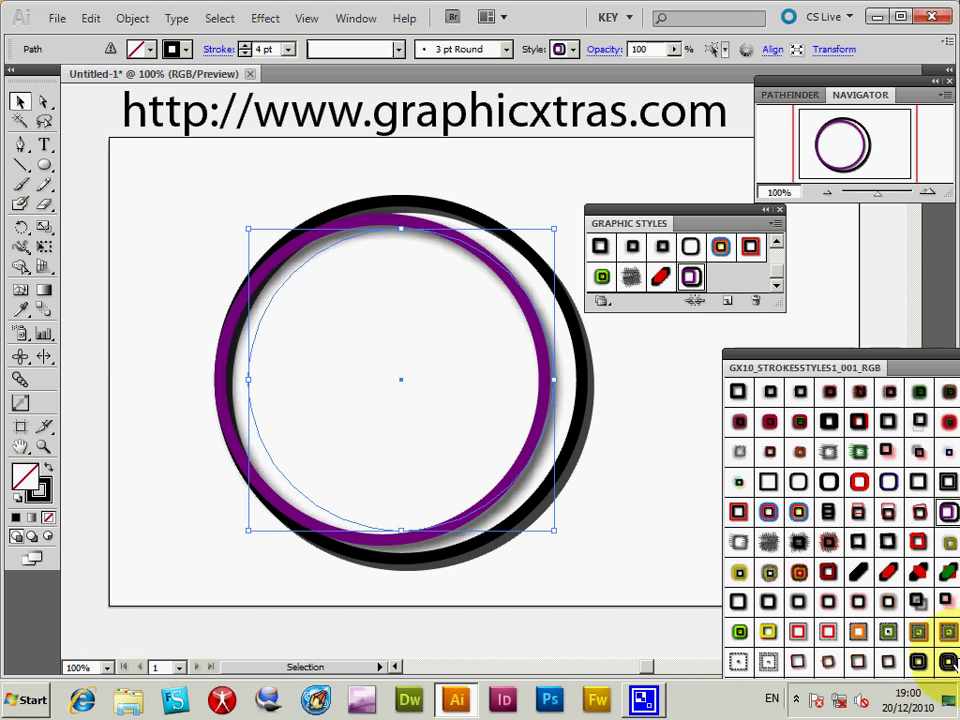
{"action": "left_click_drag", "start_coordinate": [795, 371], "coordinate": [727, 205]}
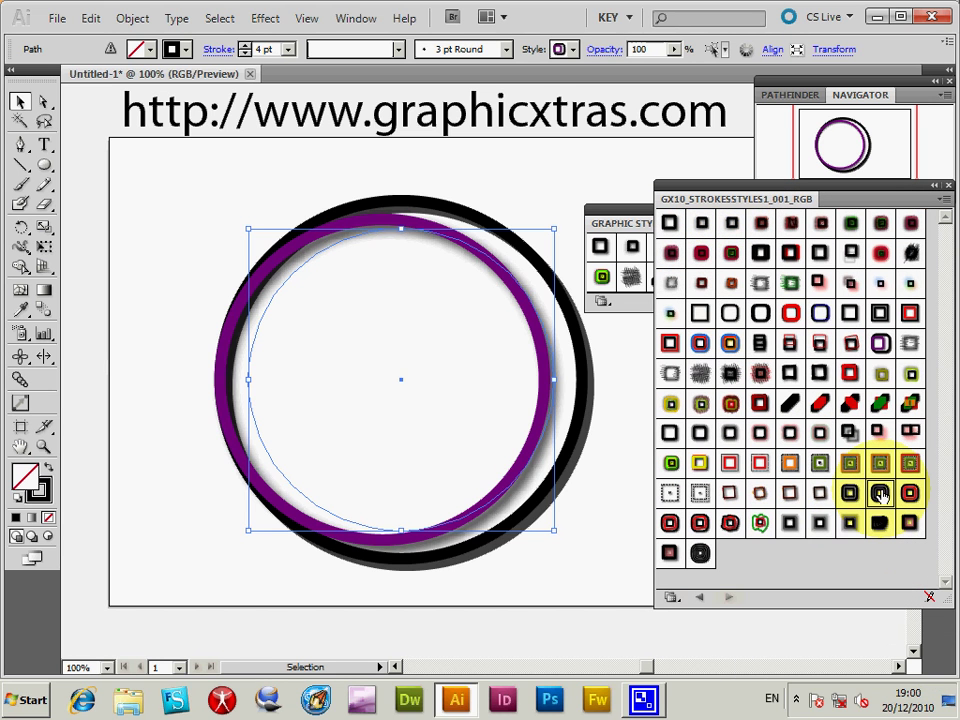
Apply the black triple-ring style to the circle, then deselect and reselect it to preview.
{"action": "left_click", "coordinate": [879, 493]}
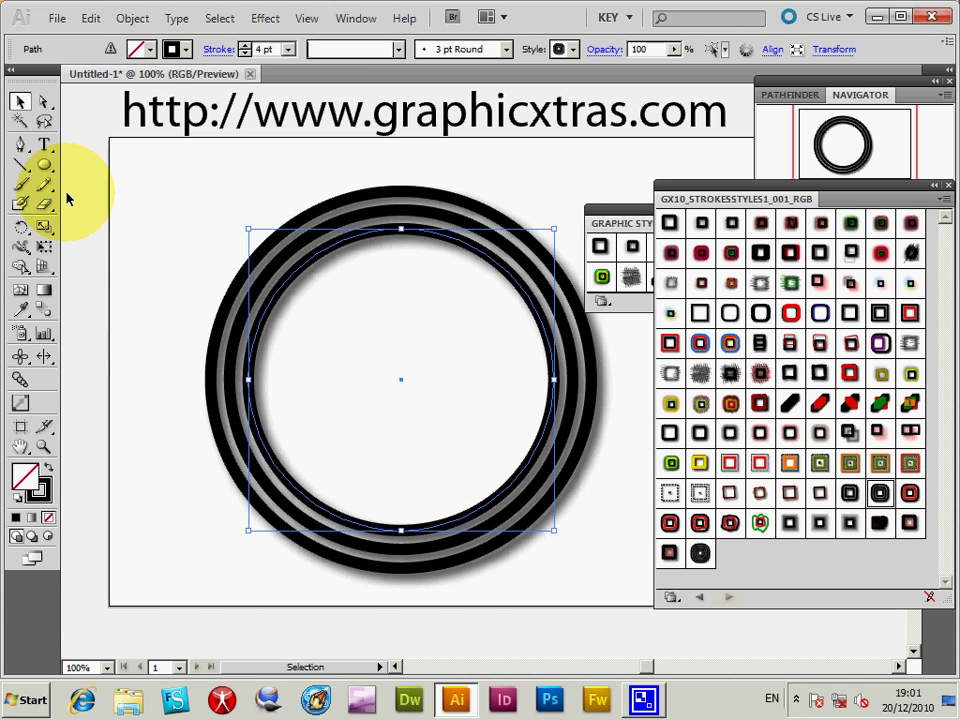
{"action": "left_click", "coordinate": [354, 19]}
{"action": "left_click", "coordinate": [182, 171]}
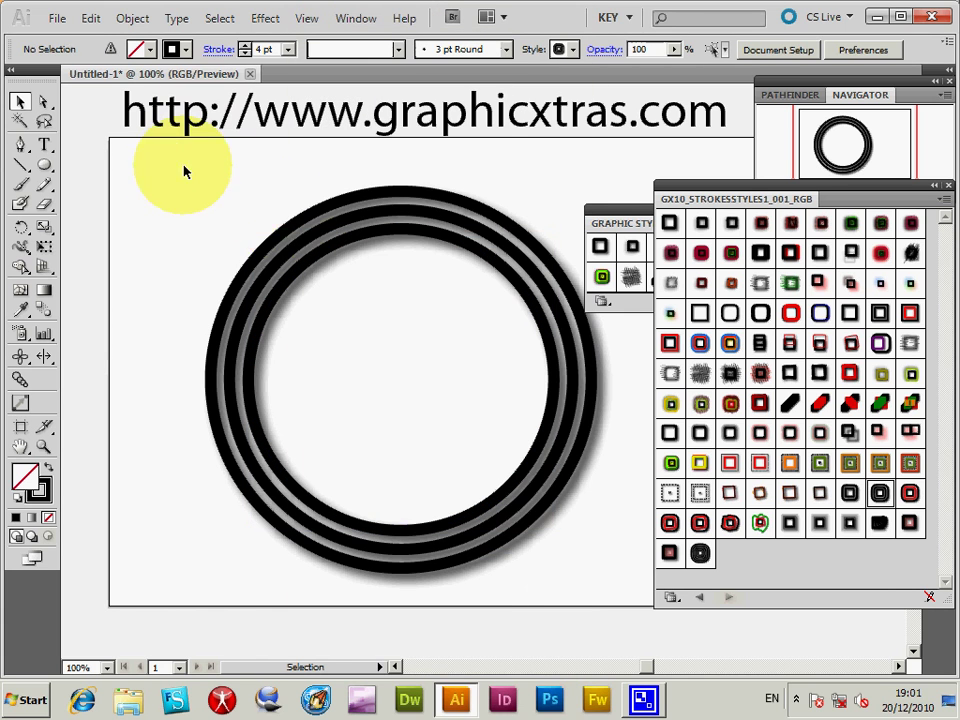
{"action": "left_click", "coordinate": [336, 222]}
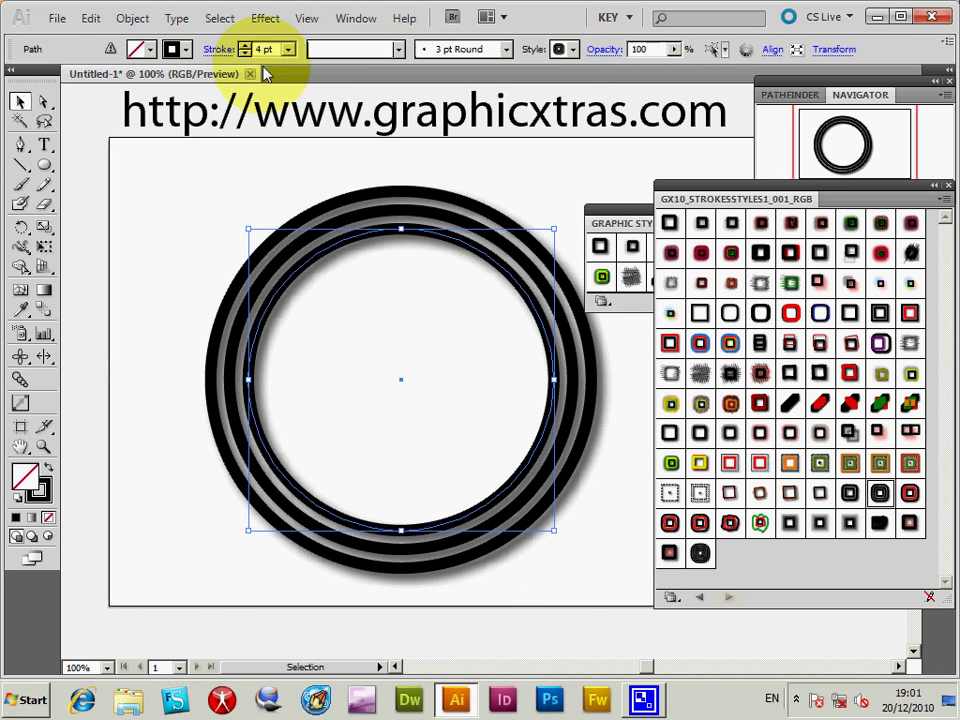
{"action": "left_click", "coordinate": [354, 19]}
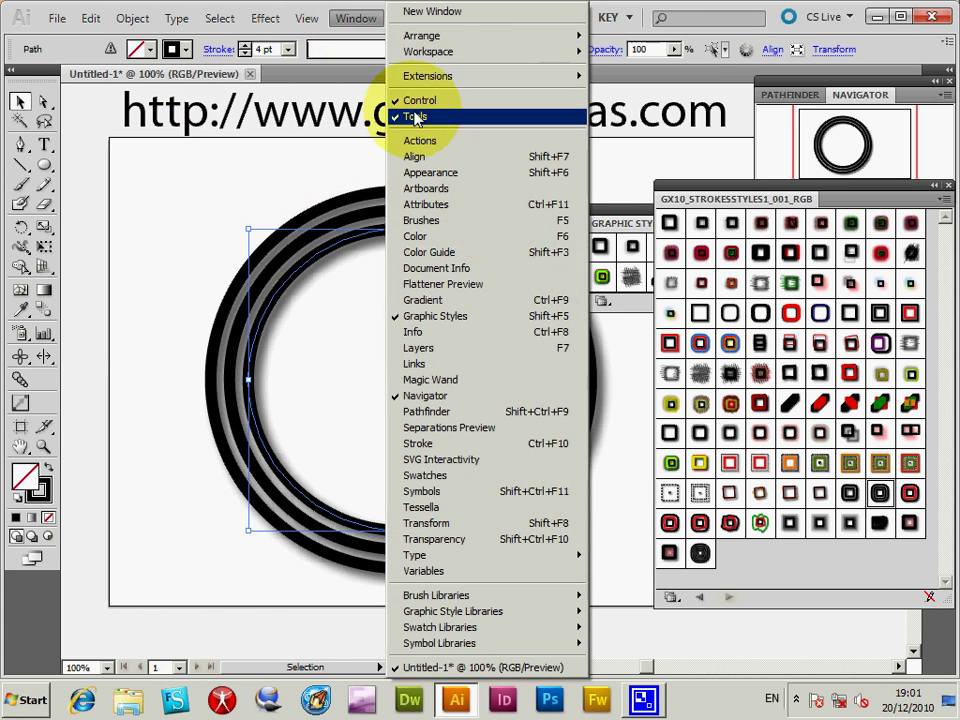
Inspect Graphic Style 88's three stacked 3 pt strokes in Appearance, then delete the circle.
{"action": "left_click", "coordinate": [420, 172]}
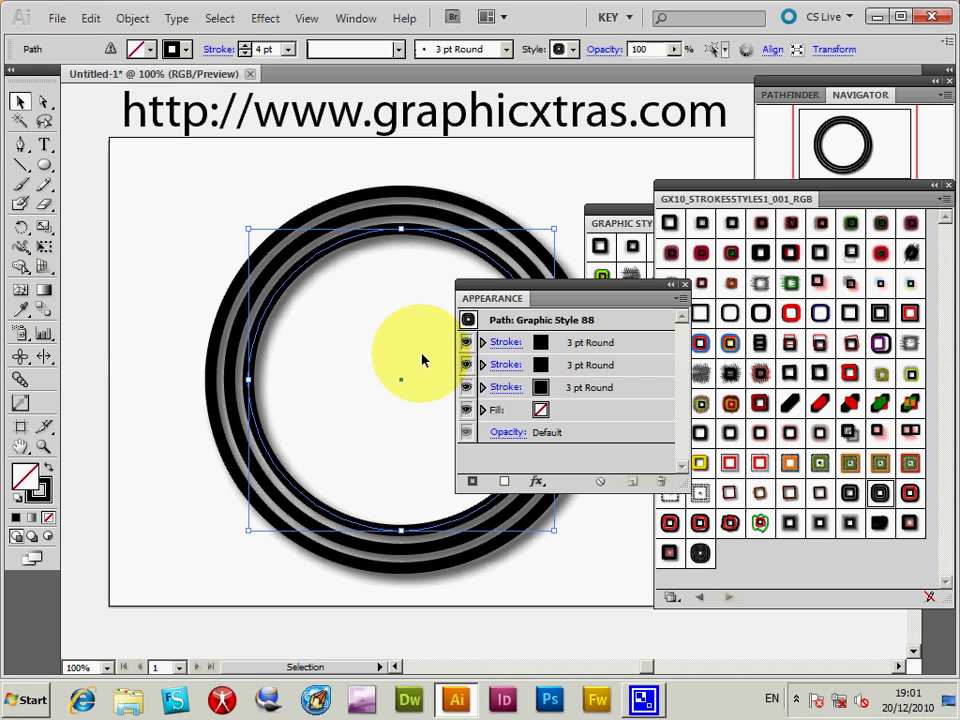
{"action": "left_click", "coordinate": [685, 288]}
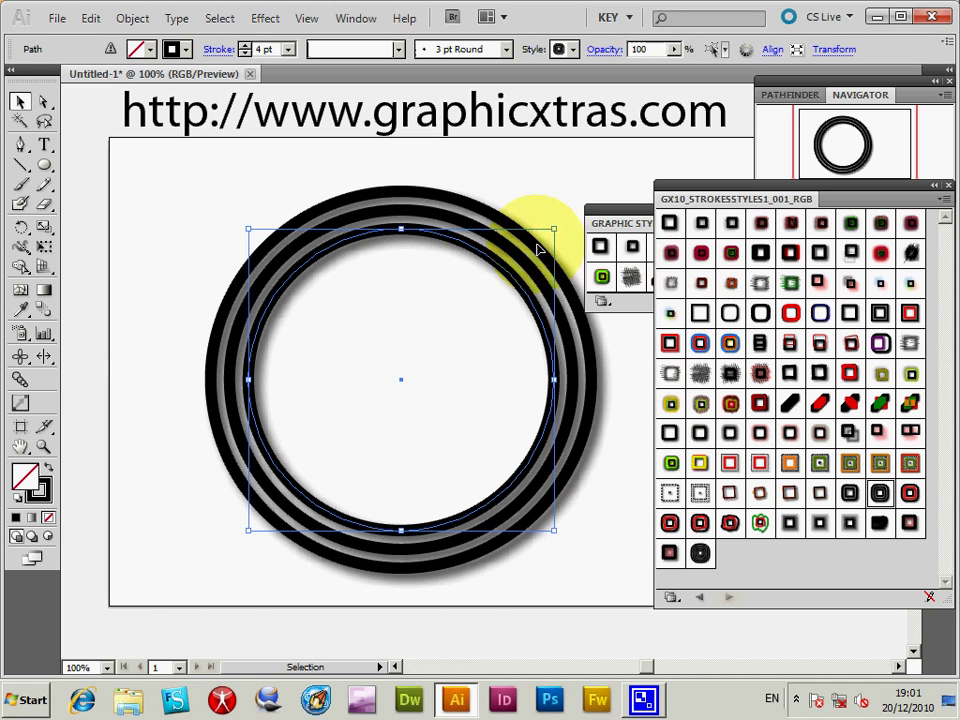
{"action": "key", "text": "Delete"}
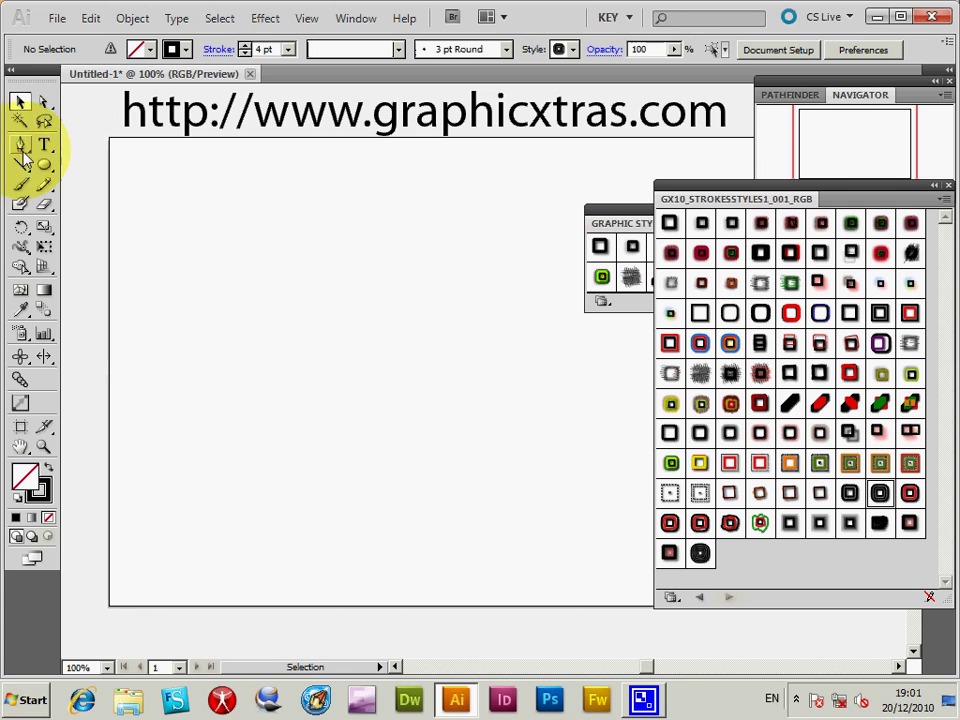
Paint an S-shaped brush stroke, apply the blue, red and grey multi-stroke style, and stretch it taller.
{"action": "left_click", "coordinate": [20, 184]}
{"action": "mouse_move", "coordinate": [335, 526]}
{"action": "left_mouse_down"}
{"action": "mouse_move", "coordinate": [373, 489]}
{"action": "mouse_move", "coordinate": [398, 294]}
{"action": "mouse_move", "coordinate": [466, 231]}
{"action": "mouse_move", "coordinate": [477, 203]}
{"action": "left_mouse_up"}
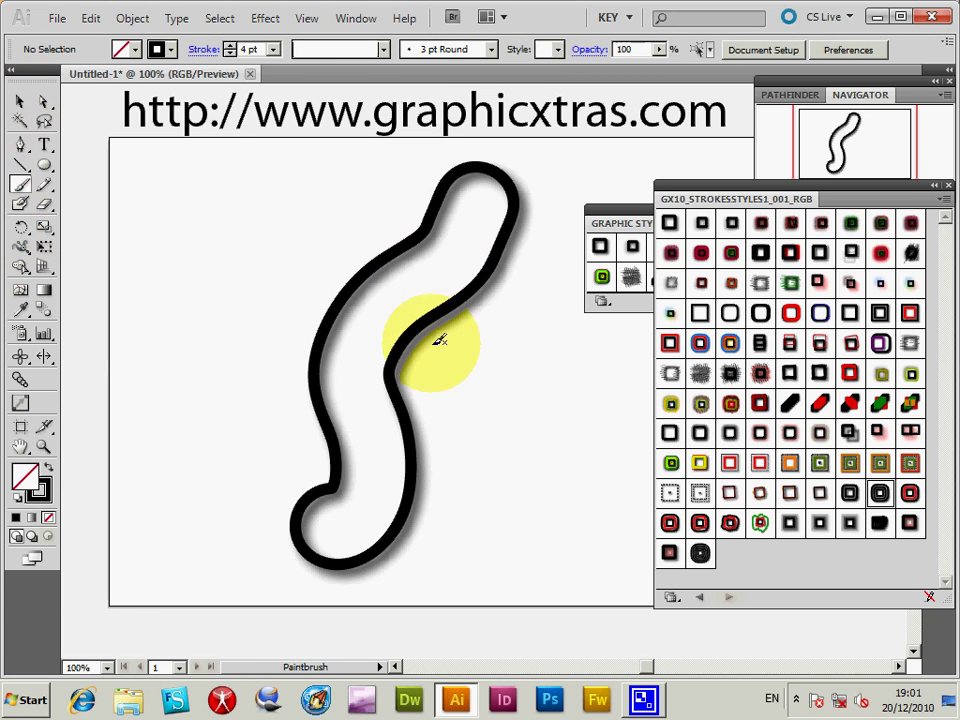
{"action": "left_click", "coordinate": [22, 100]}
{"action": "left_click", "coordinate": [424, 279]}
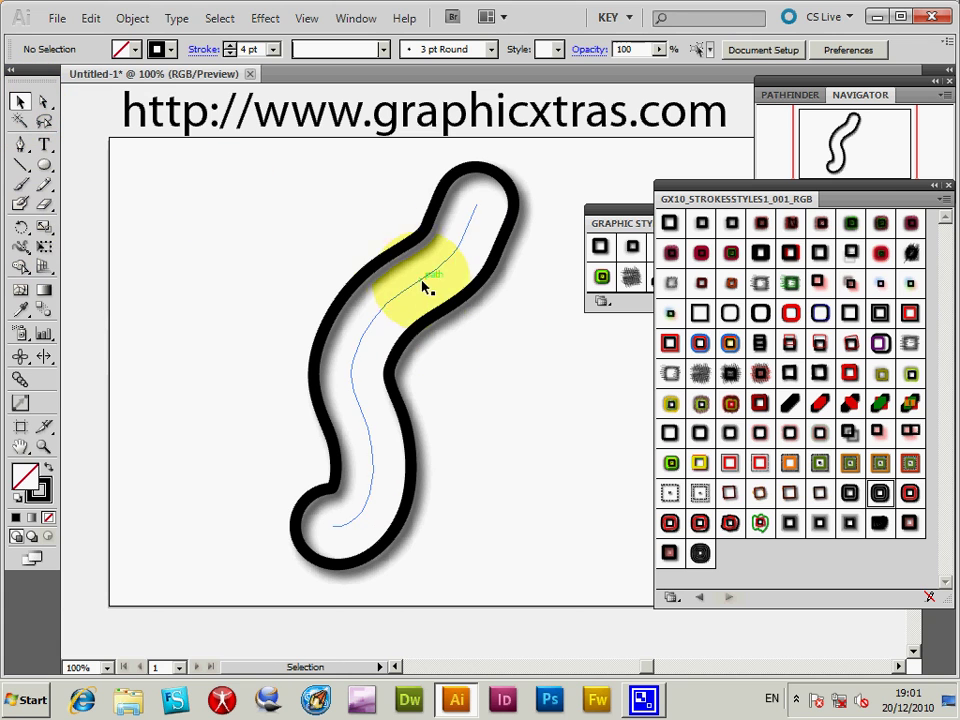
{"action": "left_click", "coordinate": [422, 284]}
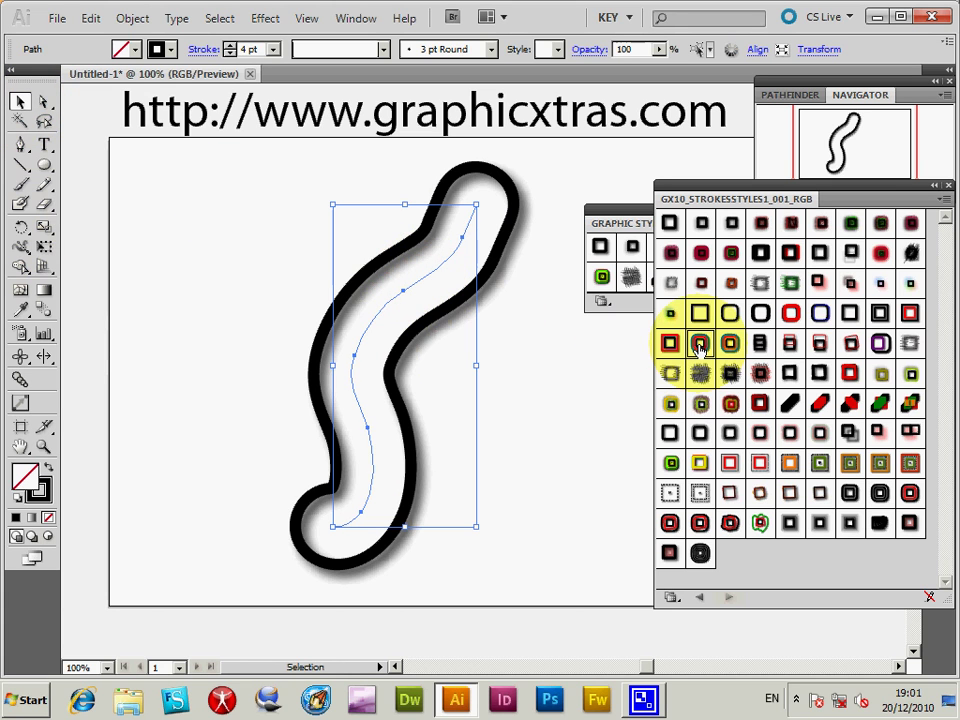
{"action": "left_click", "coordinate": [699, 345]}
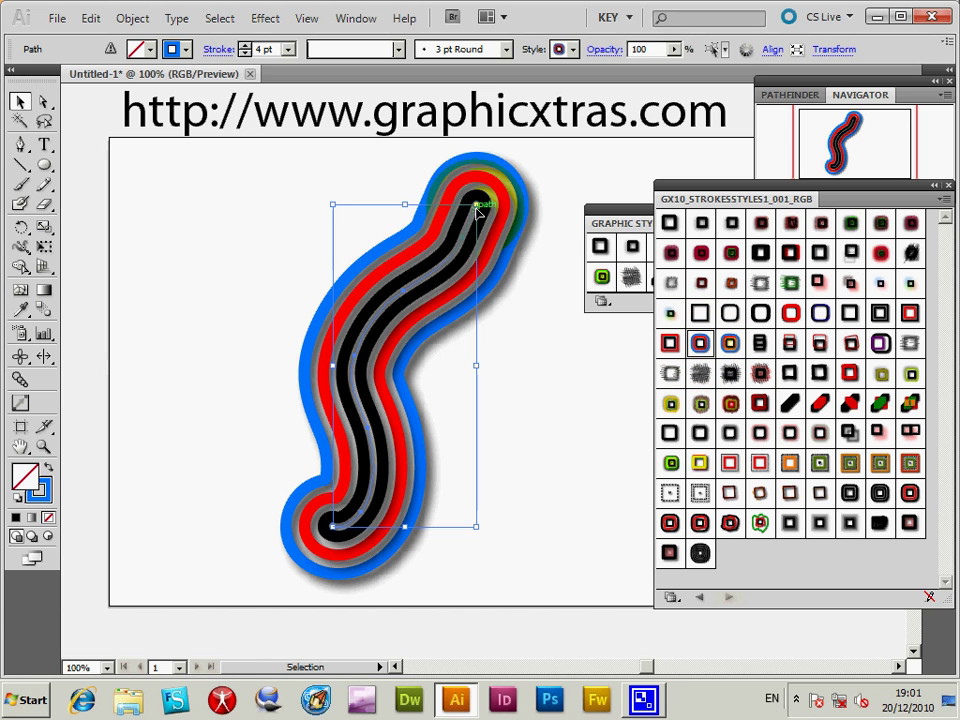
{"action": "left_click_drag", "start_coordinate": [476, 526], "coordinate": [480, 577]}
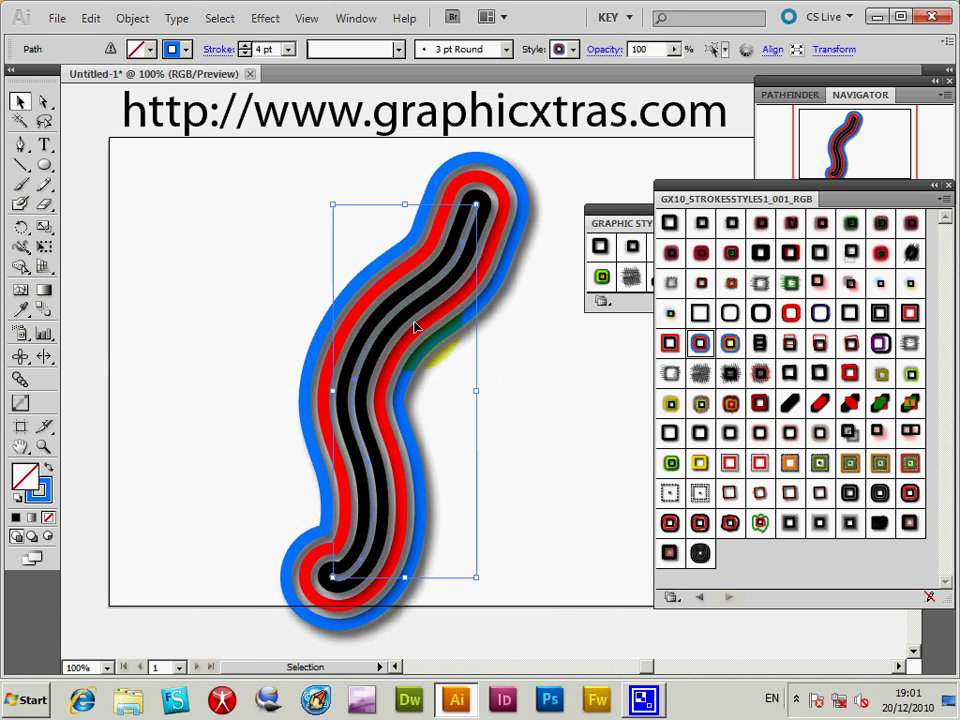
Delete the wavy path, paint a new wave across the artboard, move it up-left, then delete it.
{"action": "key", "text": "Delete"}
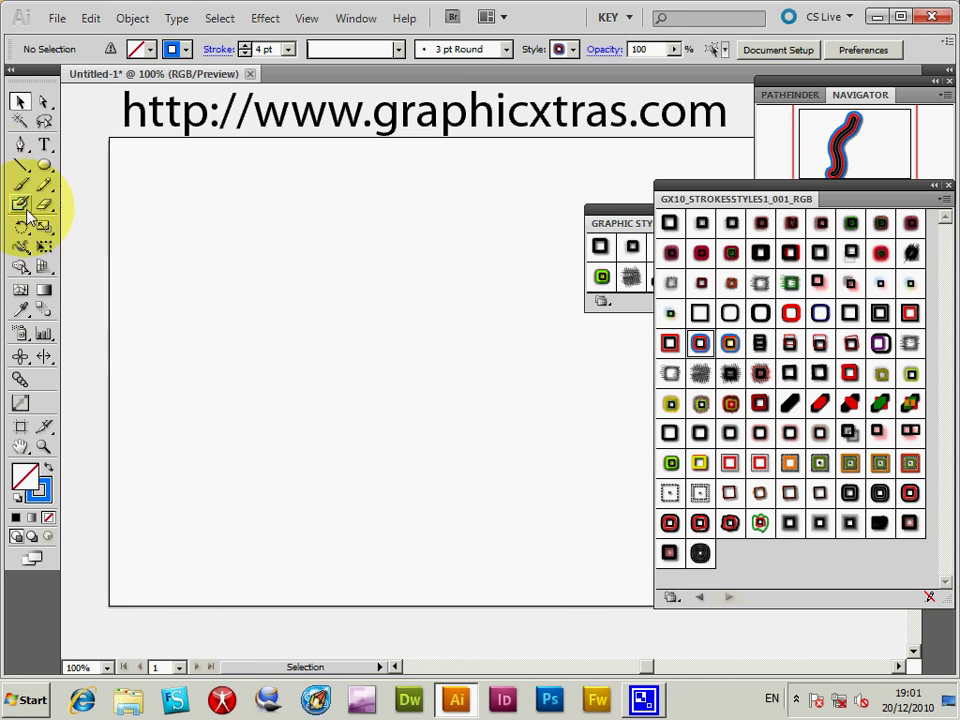
{"action": "left_click", "coordinate": [20, 184]}
{"action": "mouse_move", "coordinate": [206, 467]}
{"action": "left_mouse_down"}
{"action": "mouse_move", "coordinate": [306, 337]}
{"action": "mouse_move", "coordinate": [444, 484]}
{"action": "mouse_move", "coordinate": [514, 425]}
{"action": "mouse_move", "coordinate": [636, 480]}
{"action": "left_mouse_up"}
{"action": "left_click", "coordinate": [19, 102]}
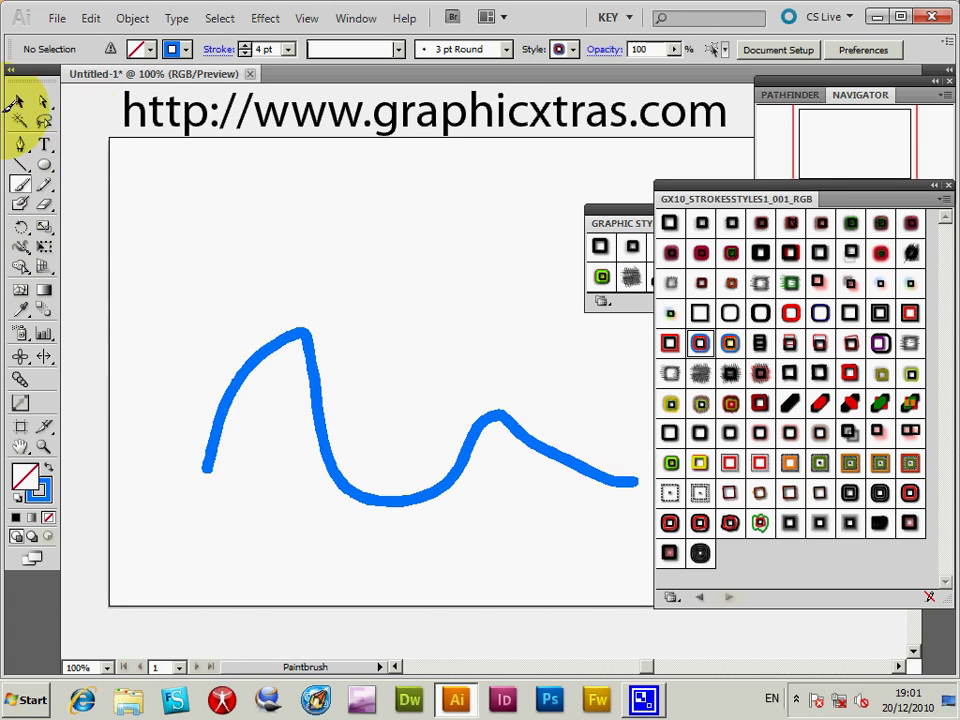
{"action": "left_click", "coordinate": [19, 102]}
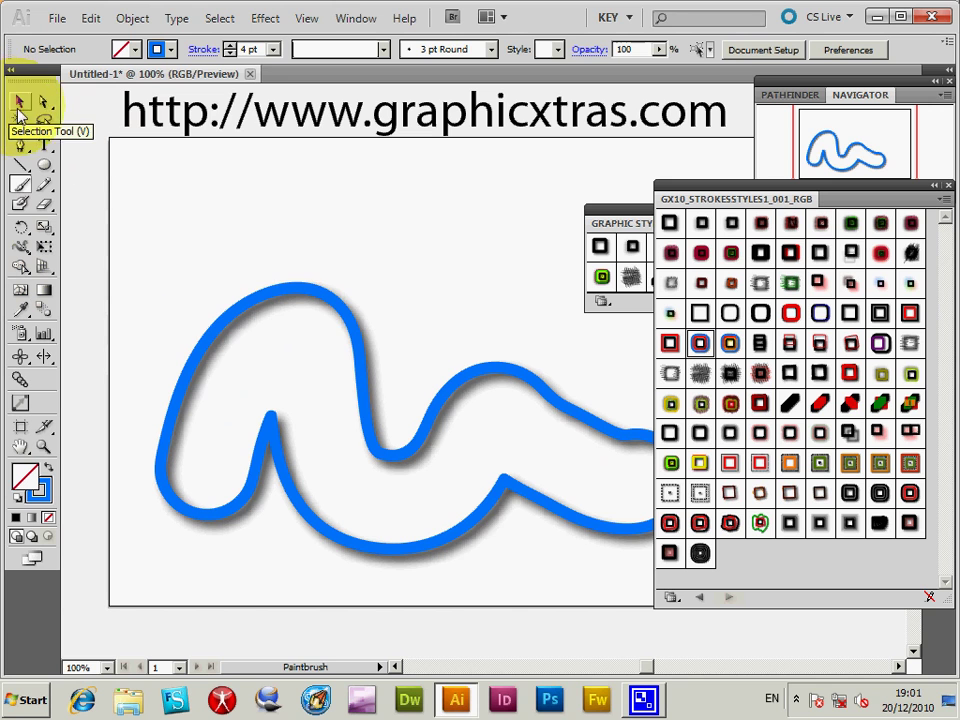
{"action": "left_click_drag", "start_coordinate": [344, 317], "coordinate": [281, 254]}
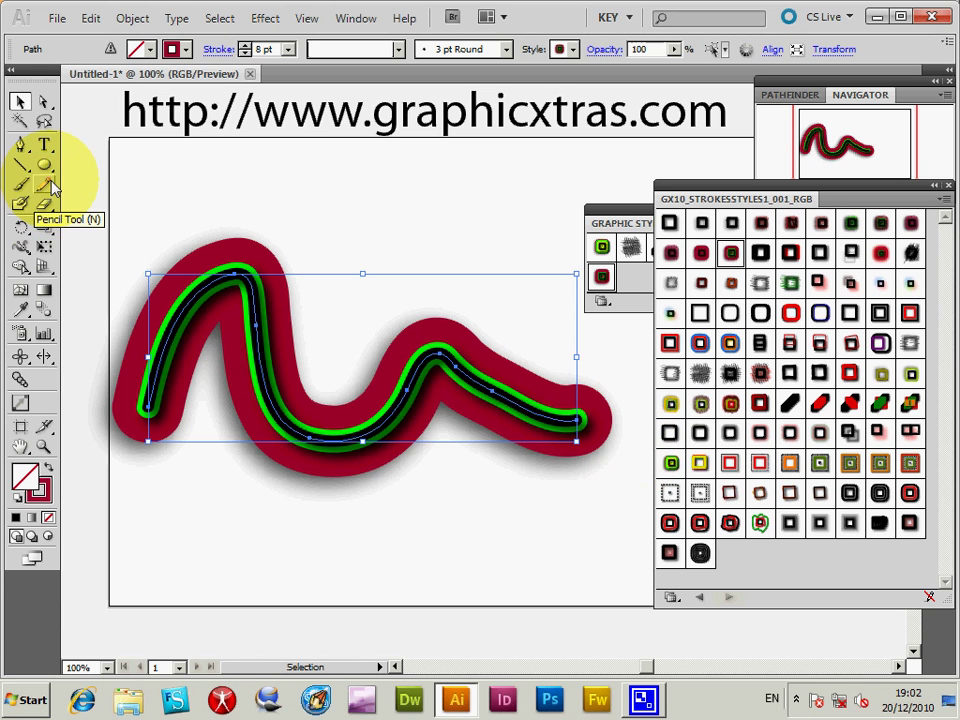
{"action": "key", "text": "Delete"}
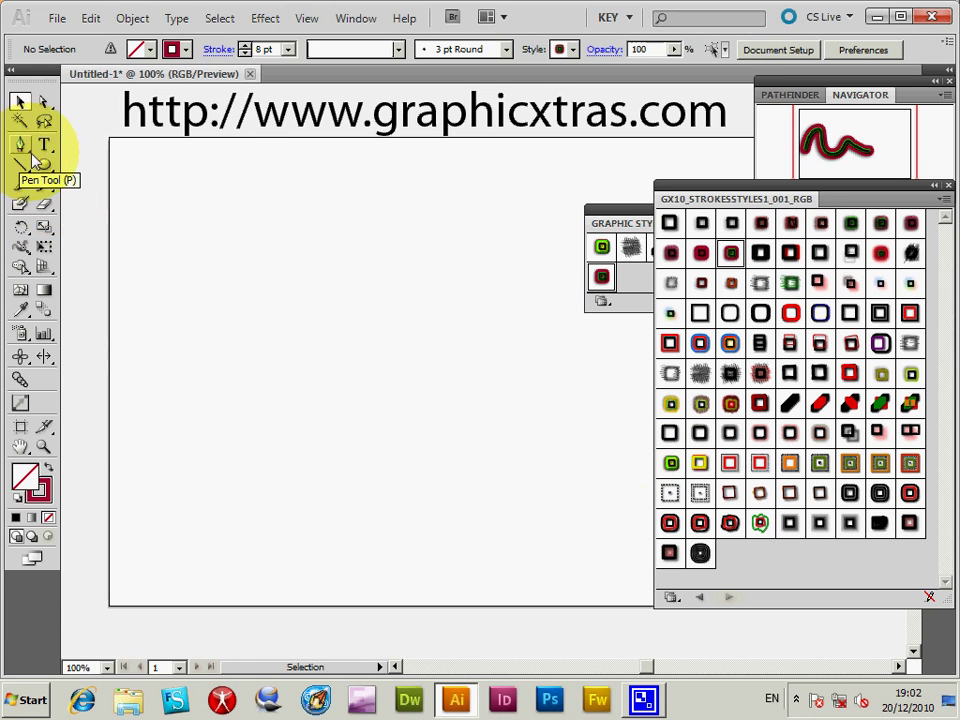
Type the word 'text' and scale it up across the artboard.
{"action": "left_click", "coordinate": [44, 145]}
{"action": "left_click", "coordinate": [308, 373]}
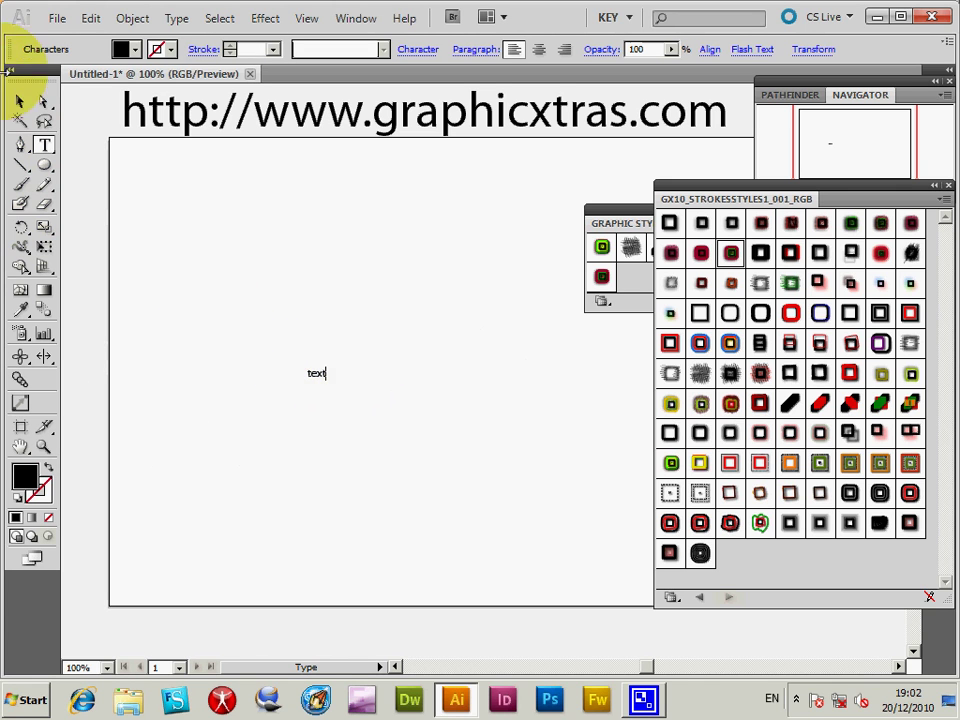
{"action": "left_click", "coordinate": [20, 101]}
{"action": "left_click_drag", "start_coordinate": [327, 379], "coordinate": [585, 572]}
{"action": "left_click_drag", "start_coordinate": [553, 478], "coordinate": [422, 299]}
{"action": "left_click_drag", "start_coordinate": [450, 392], "coordinate": [613, 496]}
Try several outline styles on 'text', ending with a rough yellow, green and black one.
{"action": "left_click", "coordinate": [669, 343]}
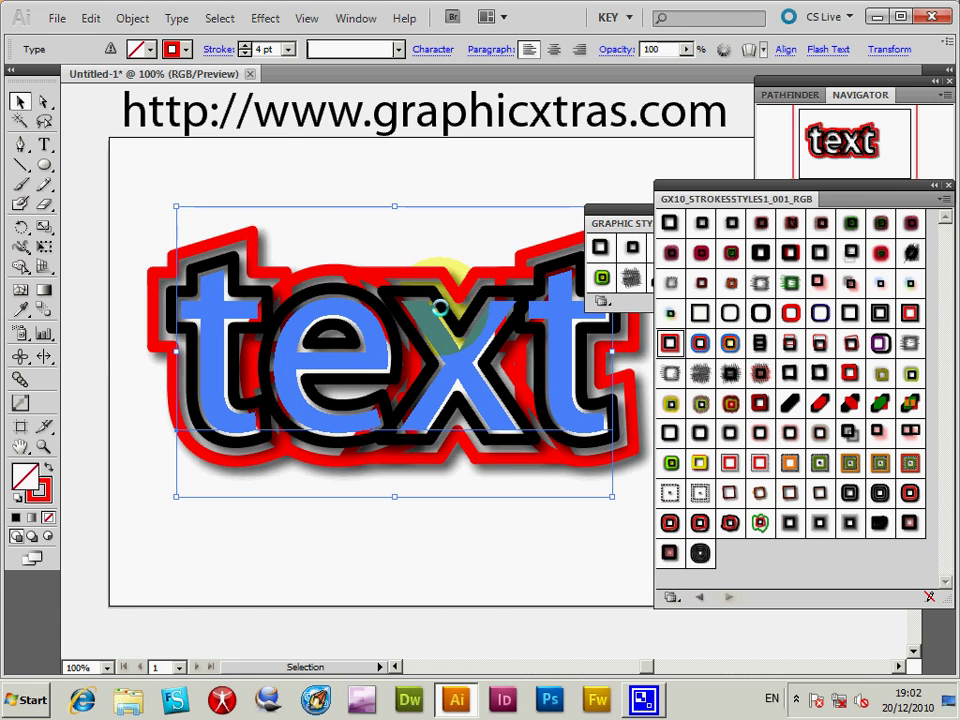
{"action": "left_click", "coordinate": [670, 405]}
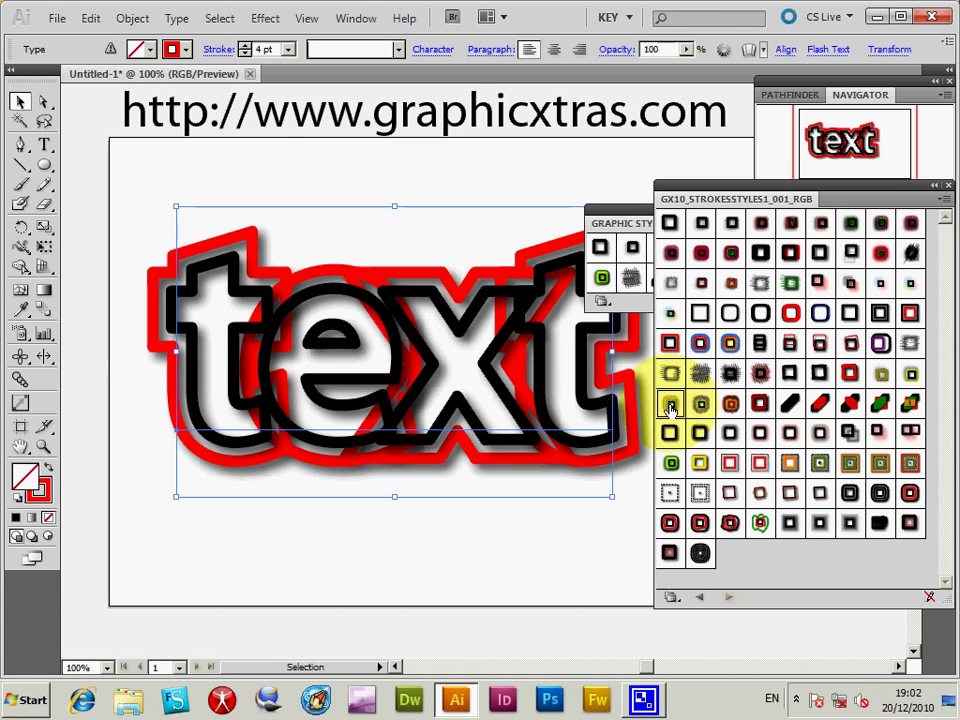
{"action": "left_click", "coordinate": [671, 404]}
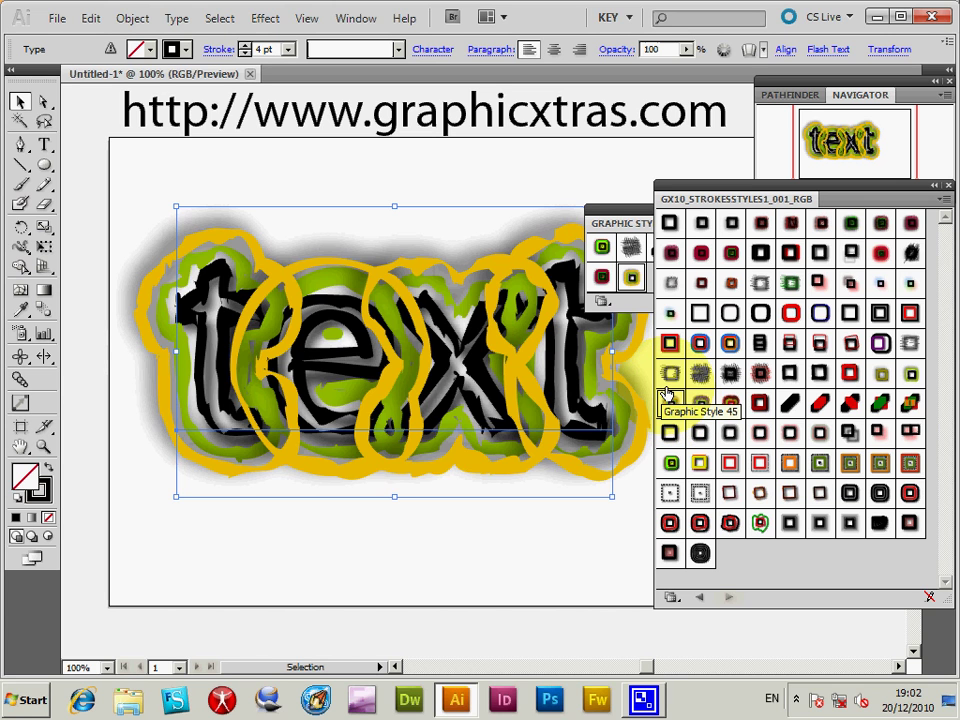
{"action": "left_click", "coordinate": [664, 394]}
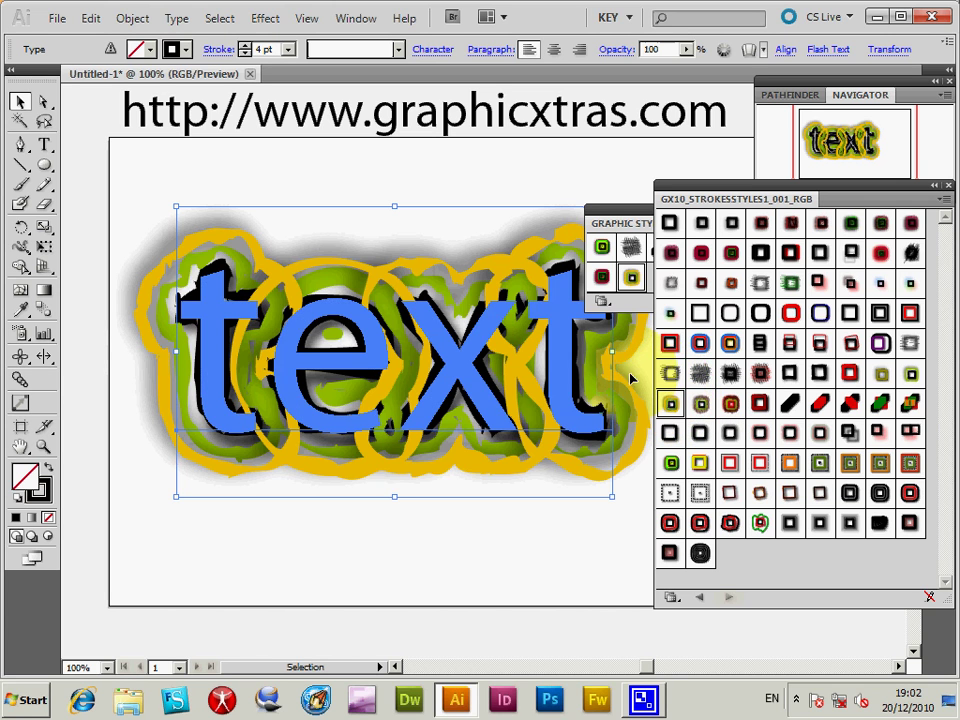
{"action": "left_click", "coordinate": [701, 344]}
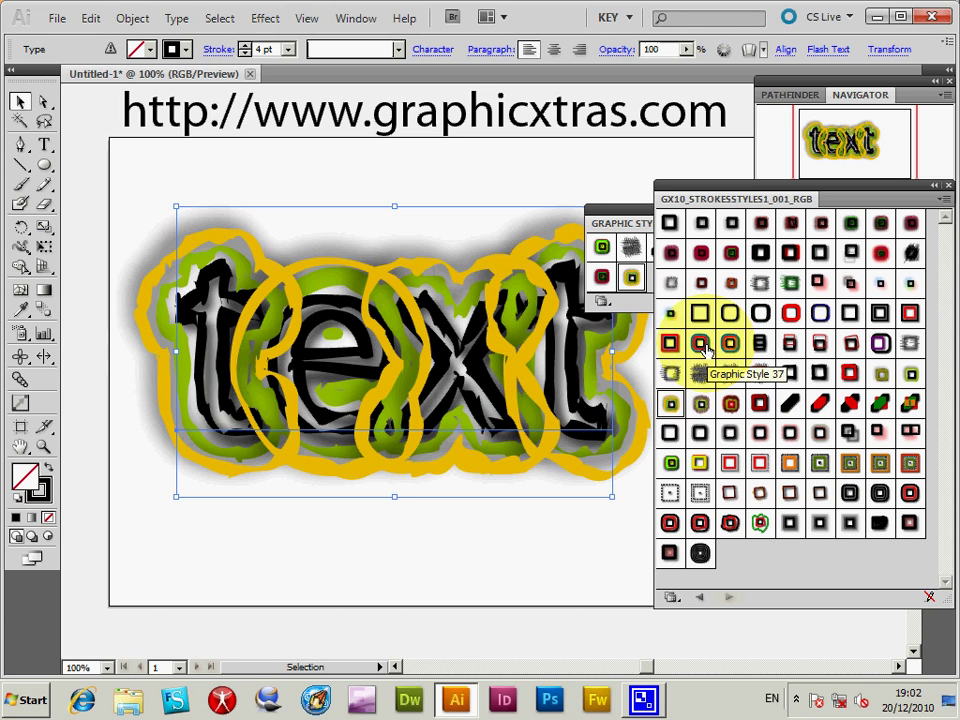
{"action": "left_click", "coordinate": [704, 346]}
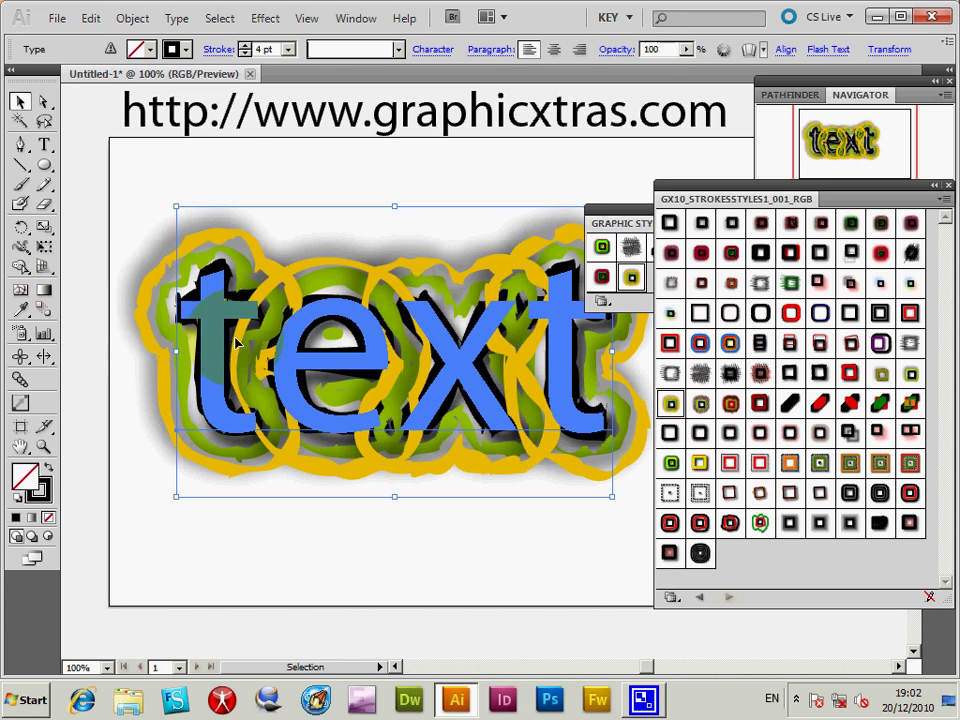
In the Appearance panel, set the text style's outer yellow stroke weight to 1 pt.
{"action": "left_click", "coordinate": [356, 18]}
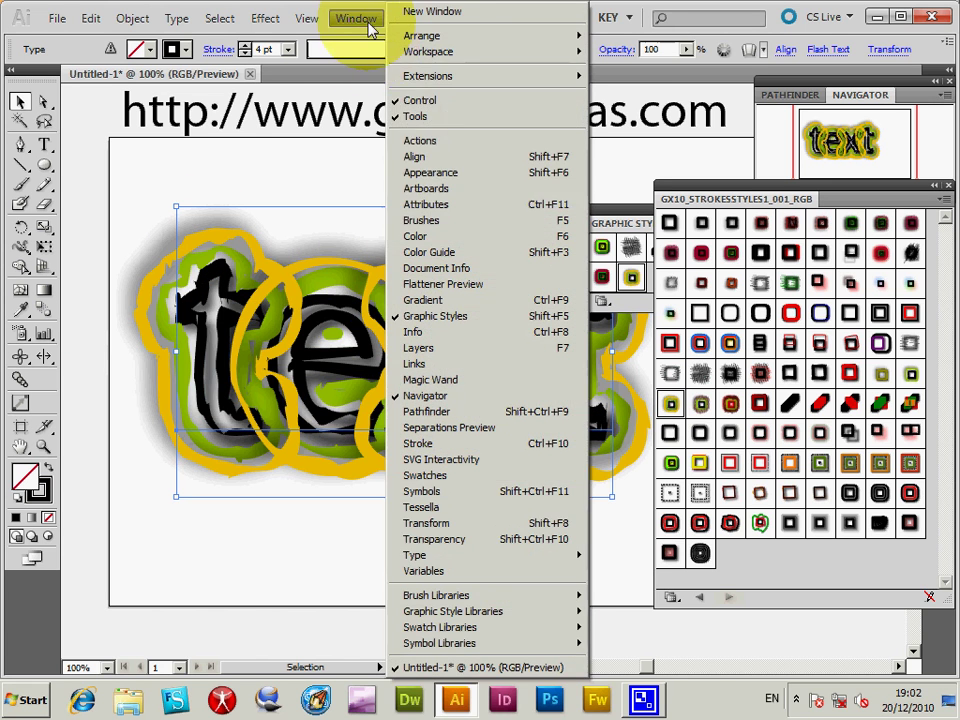
{"action": "left_click", "coordinate": [430, 172]}
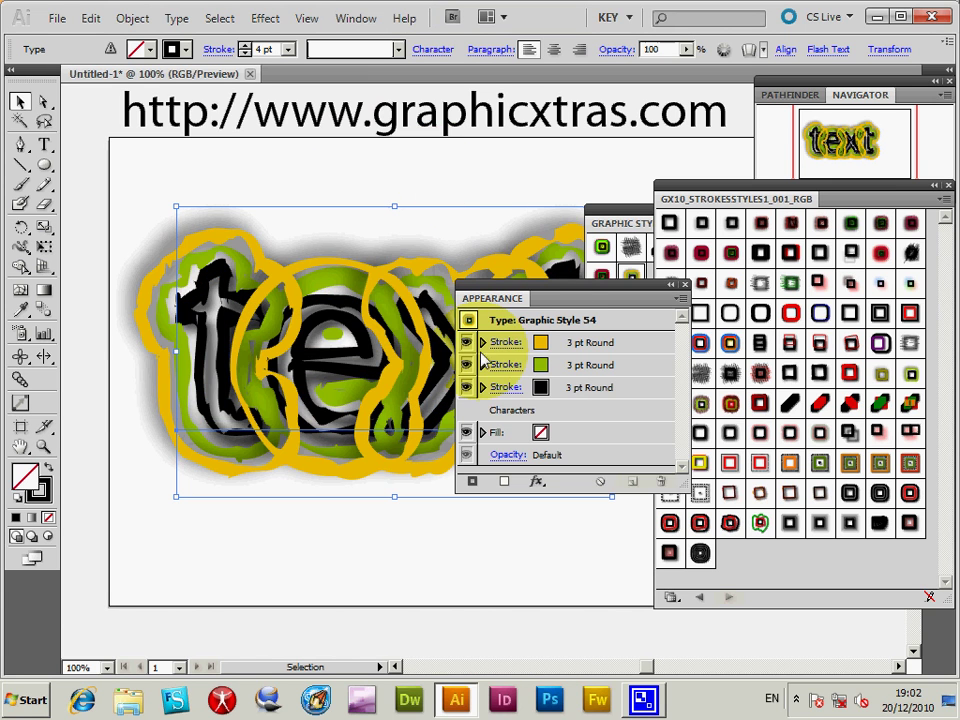
{"action": "left_click", "coordinate": [483, 342]}
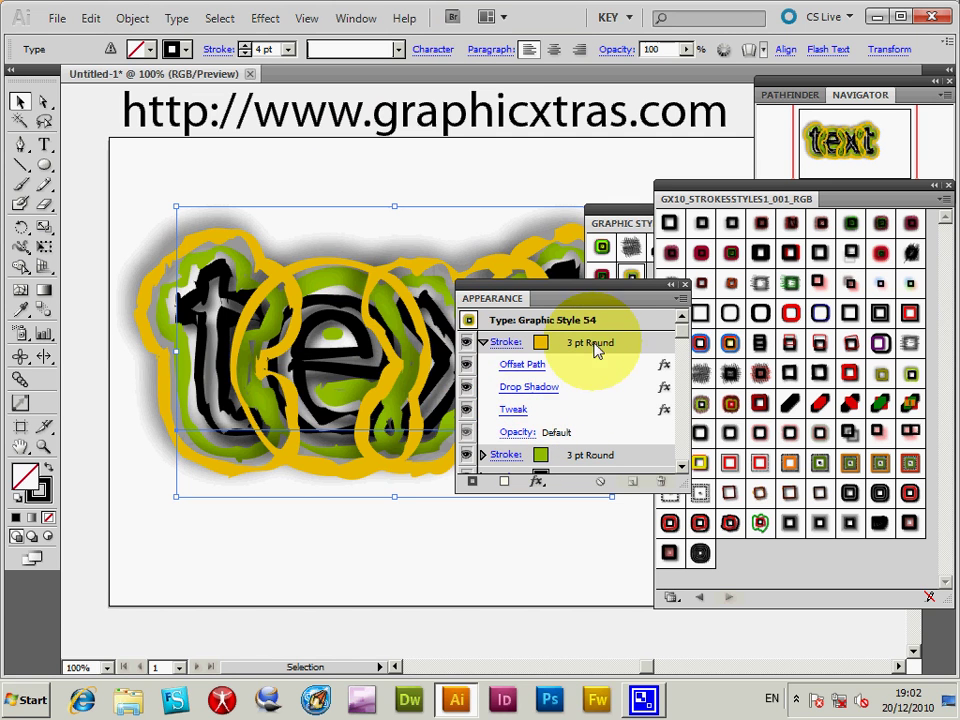
{"action": "left_click", "coordinate": [506, 343]}
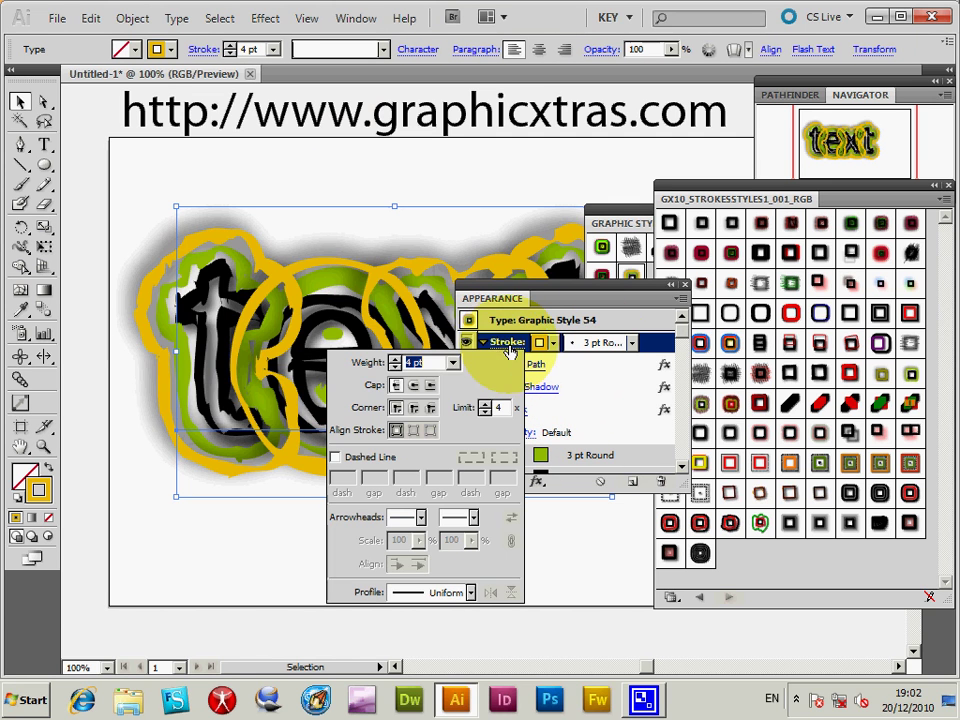
{"action": "left_click", "coordinate": [455, 365]}
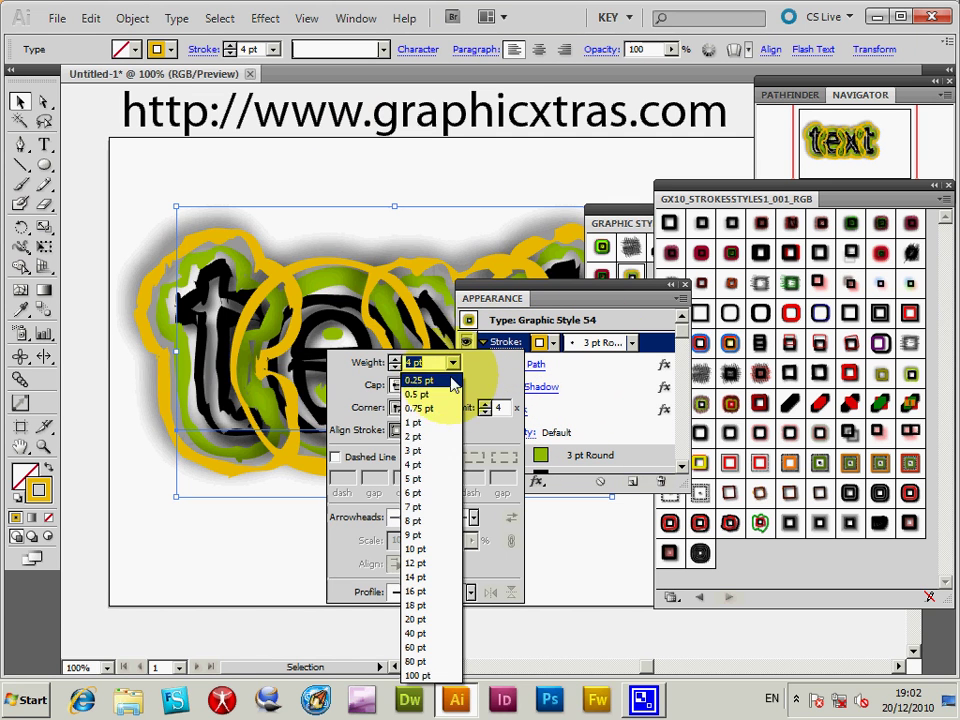
{"action": "left_click", "coordinate": [428, 428]}
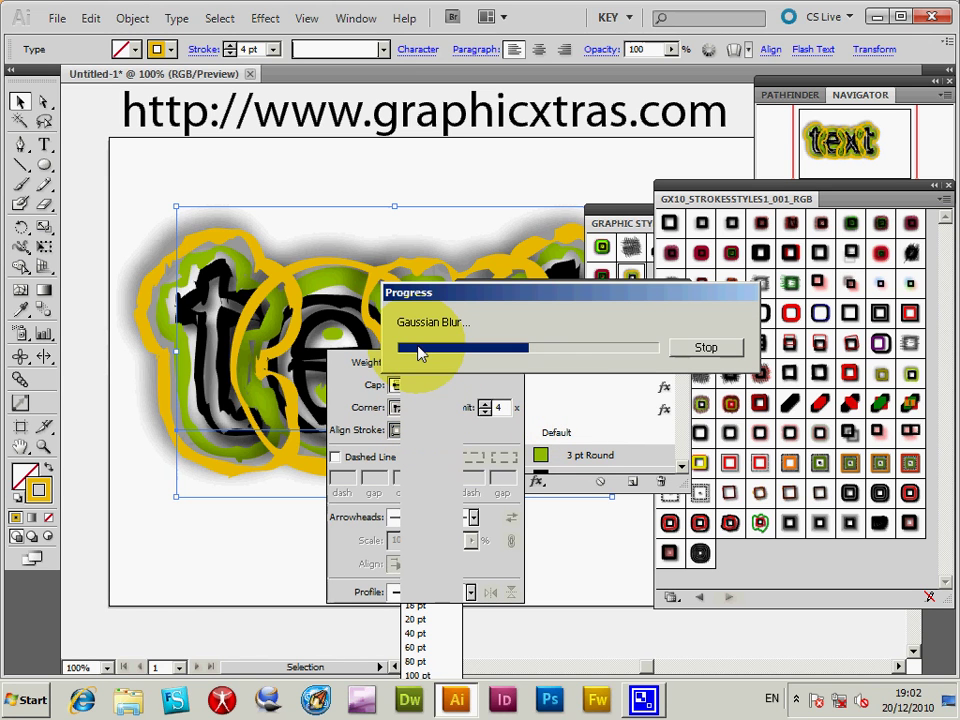
{"action": "left_click", "coordinate": [589, 416]}
{"action": "left_click", "coordinate": [521, 390]}
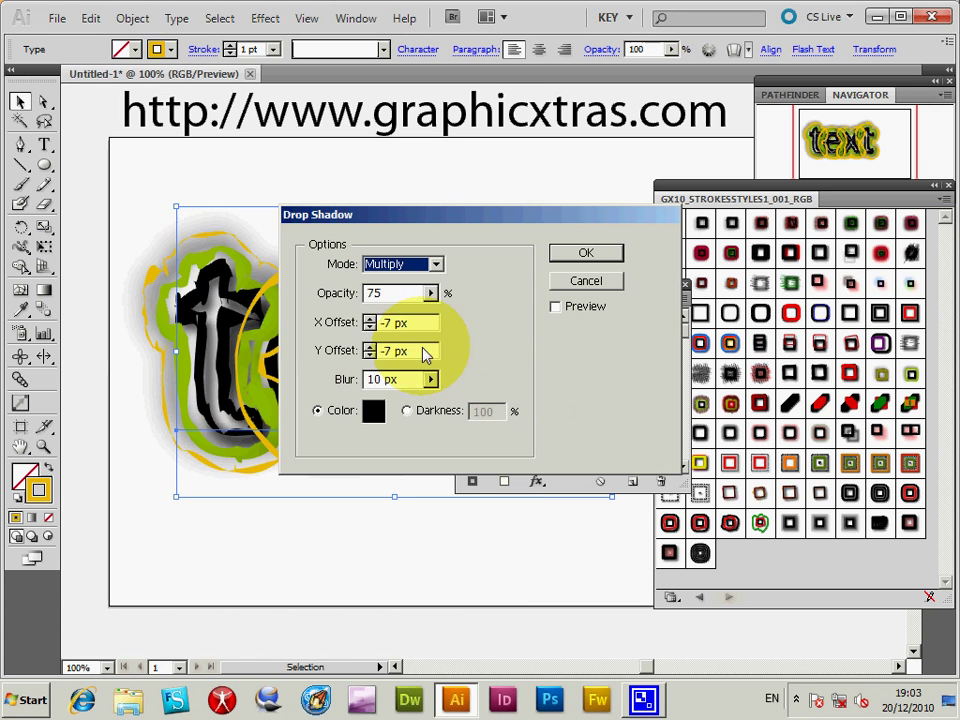
Change the yellow stroke's drop shadow blur to 3 px.
{"action": "left_click", "coordinate": [431, 379]}
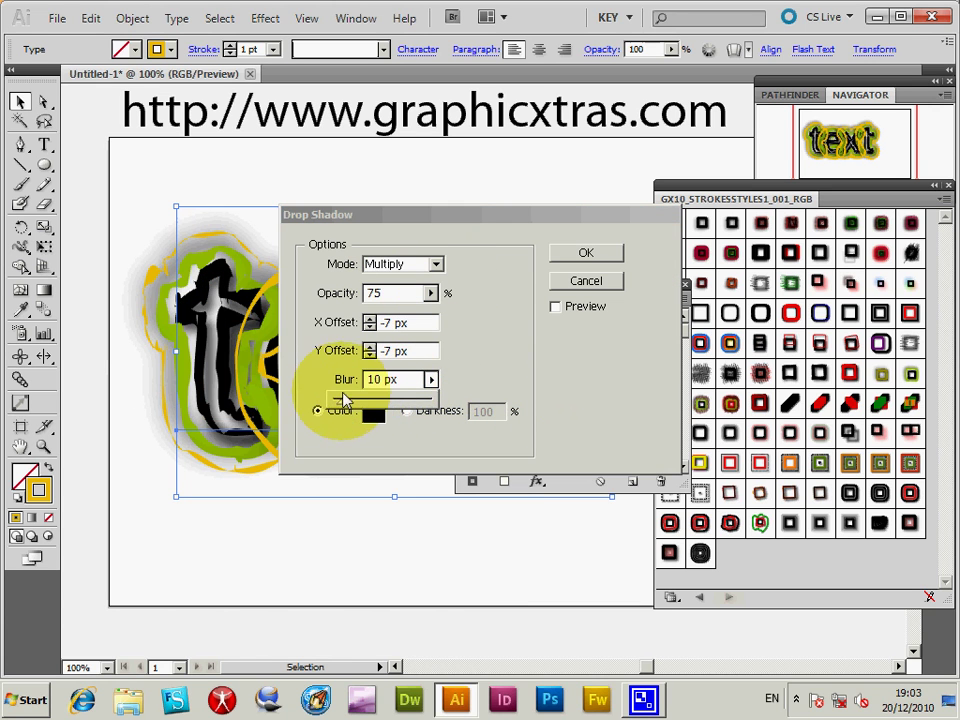
{"action": "left_click", "coordinate": [586, 256]}
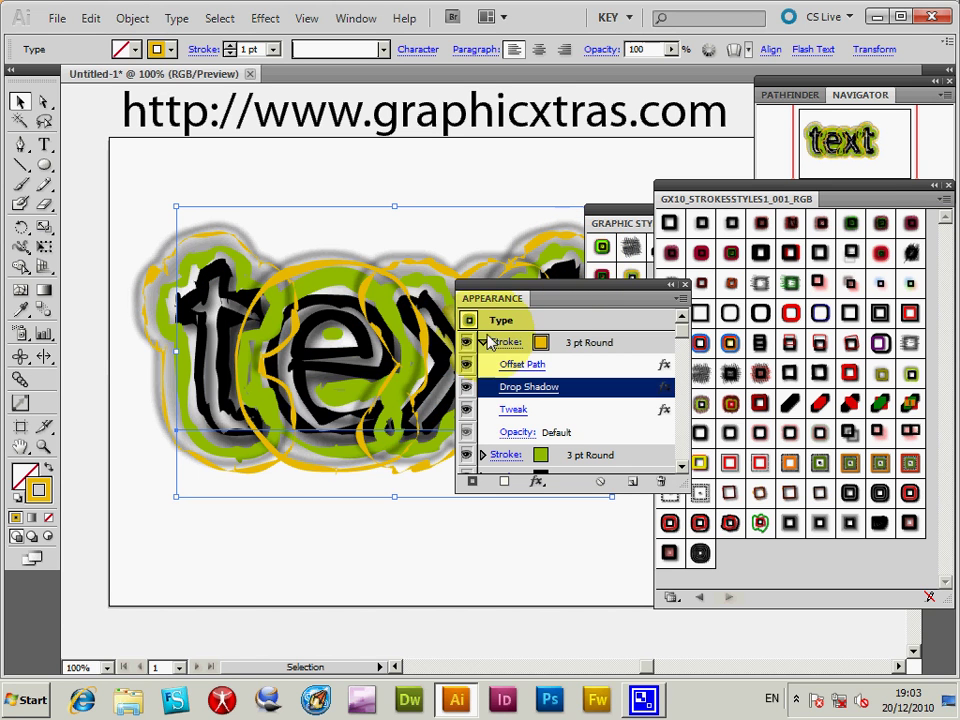
Try several library stroke styles on 'text', ending with Graphic Style 19's red scribble.
{"action": "left_click_drag", "start_coordinate": [511, 299], "coordinate": [597, 537]}
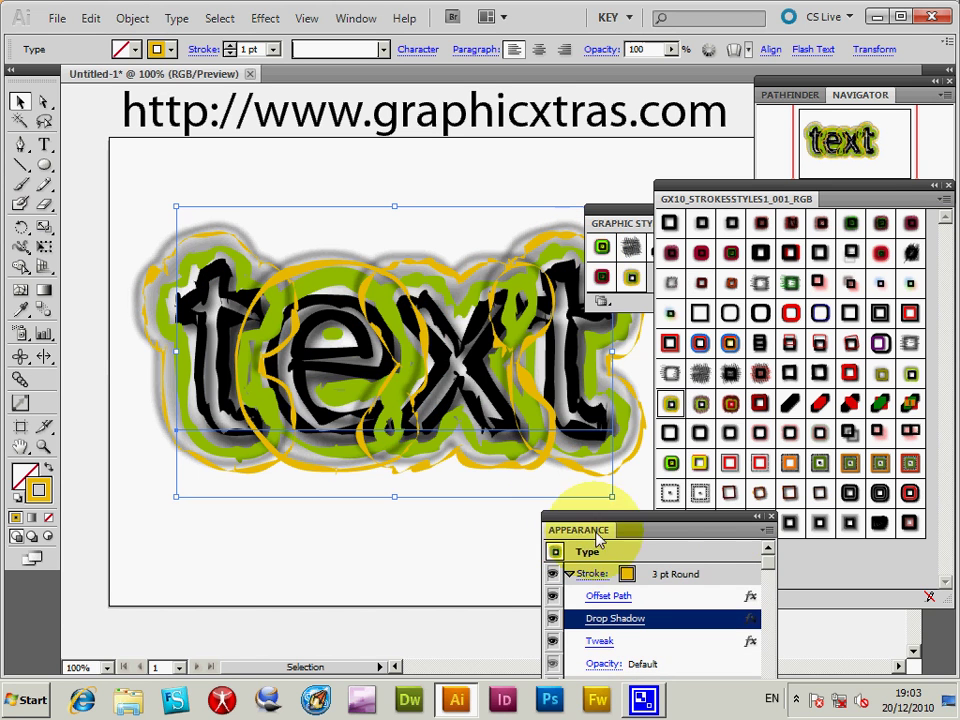
{"action": "left_click", "coordinate": [699, 494]}
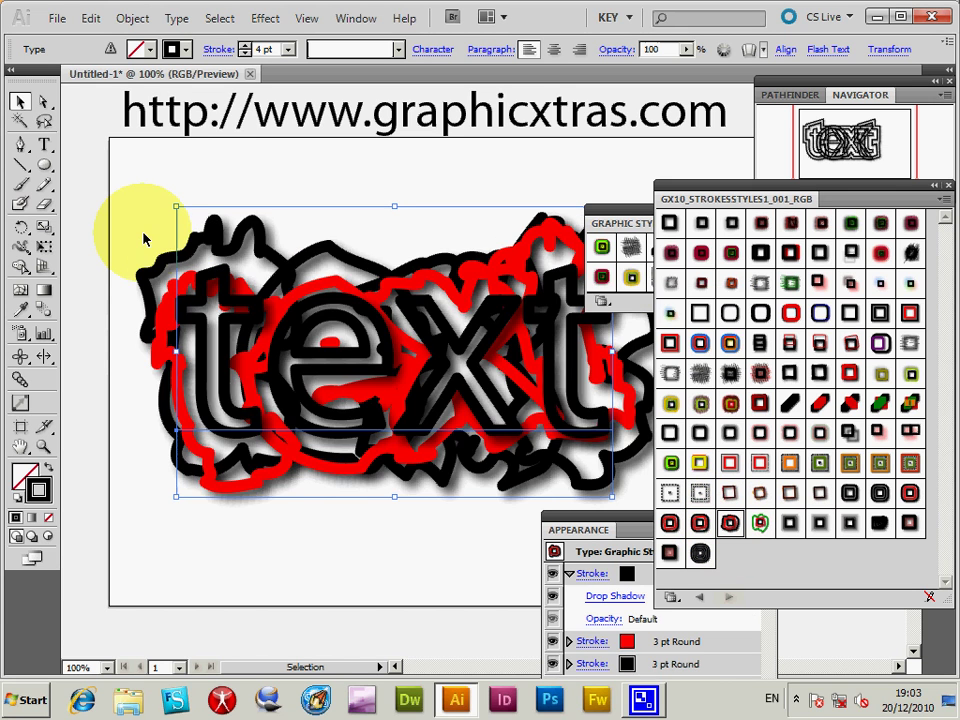
{"action": "left_click", "coordinate": [790, 343]}
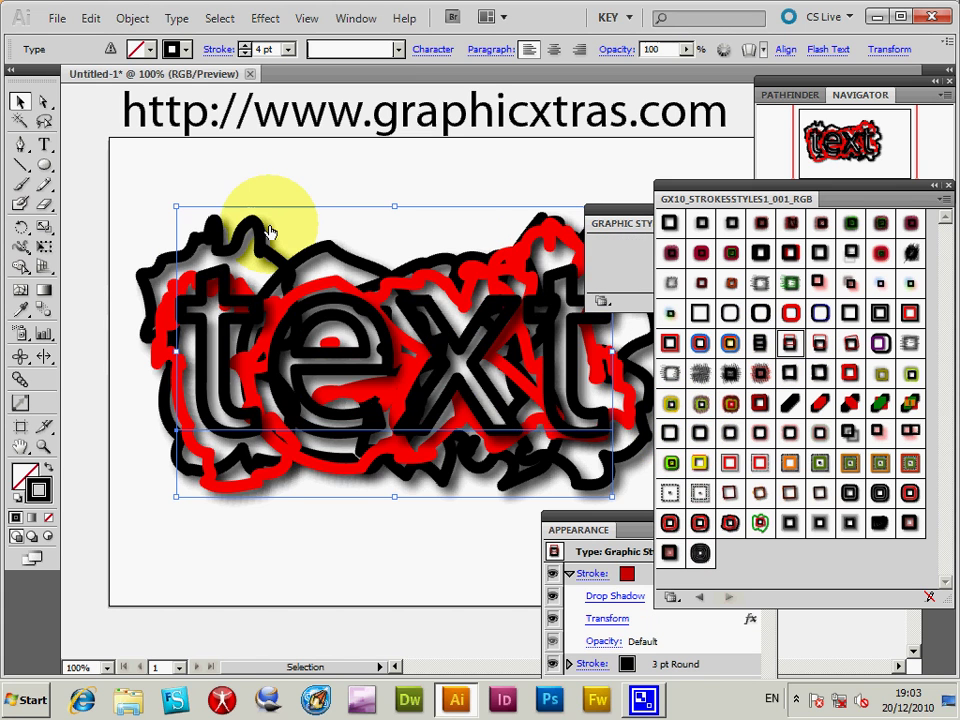
{"action": "left_click", "coordinate": [872, 382]}
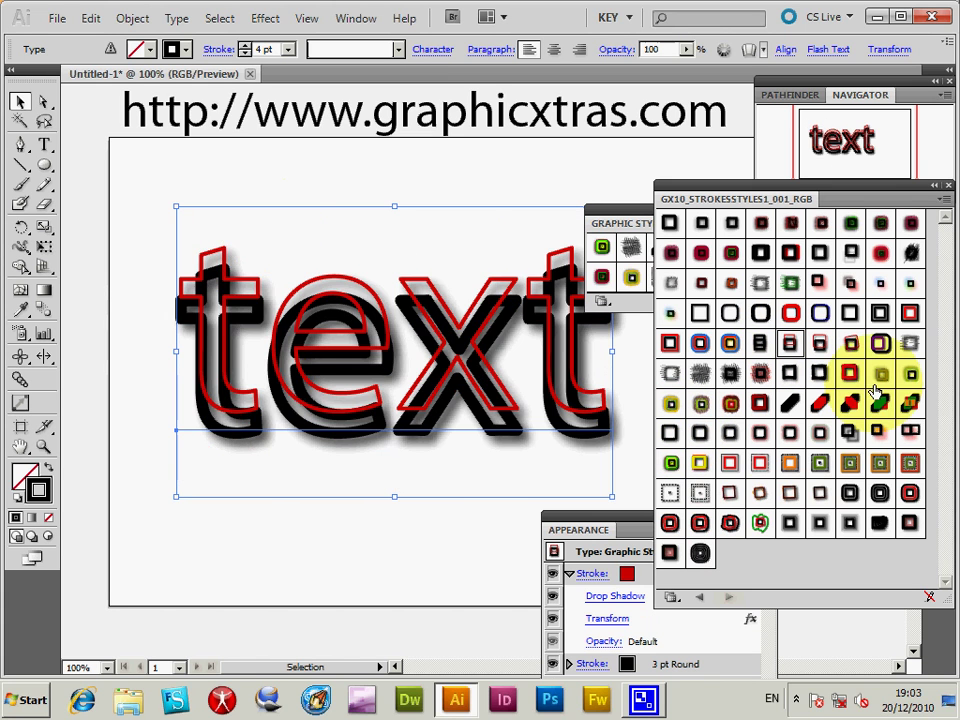
{"action": "left_click", "coordinate": [913, 437]}
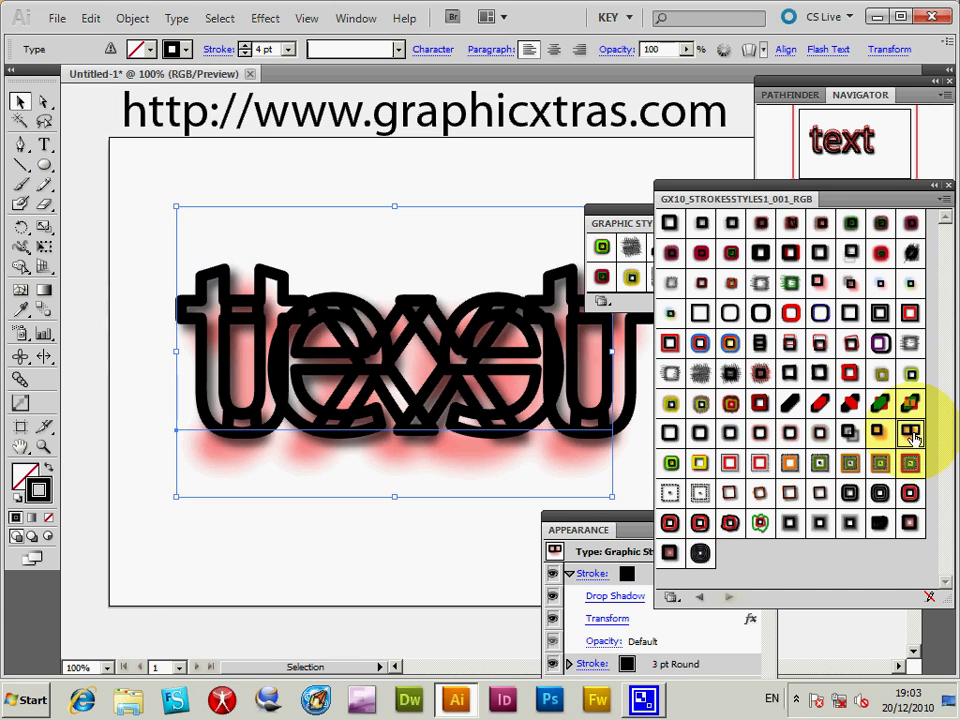
{"action": "left_click", "coordinate": [703, 285]}
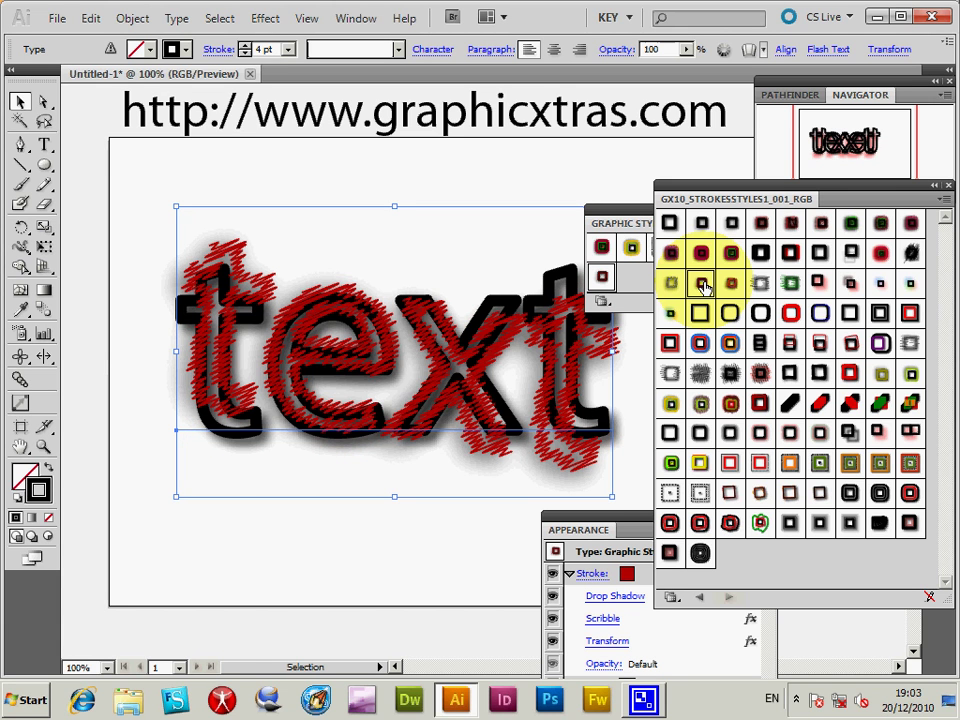